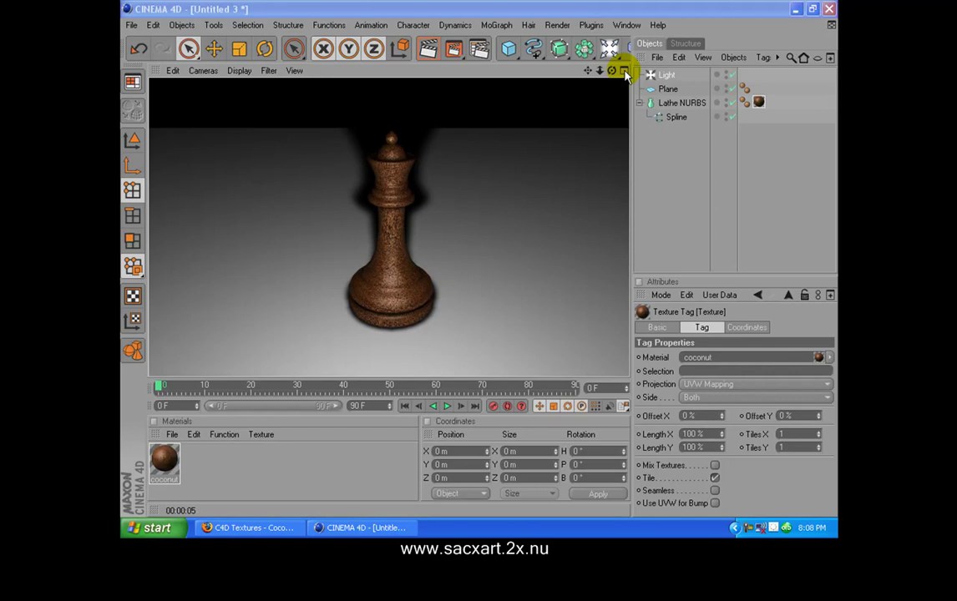
Create a new empty scene and maximize its Front view
click(132, 25)
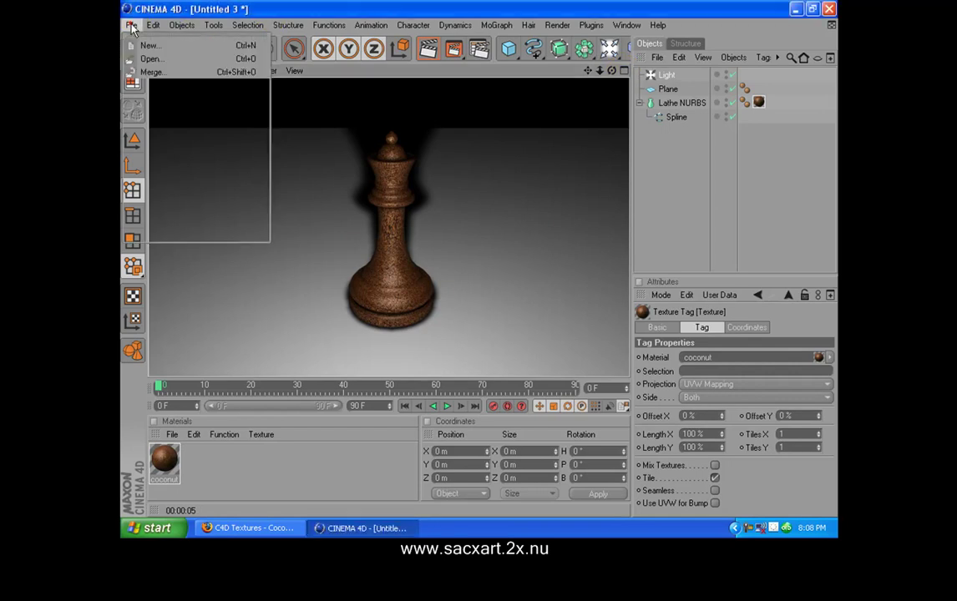
click(167, 46)
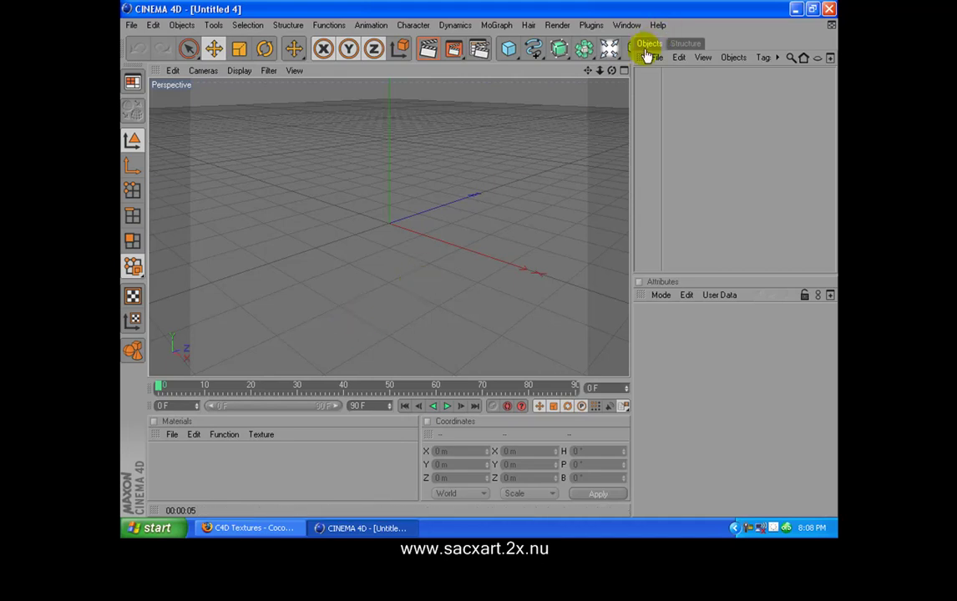
click(624, 71)
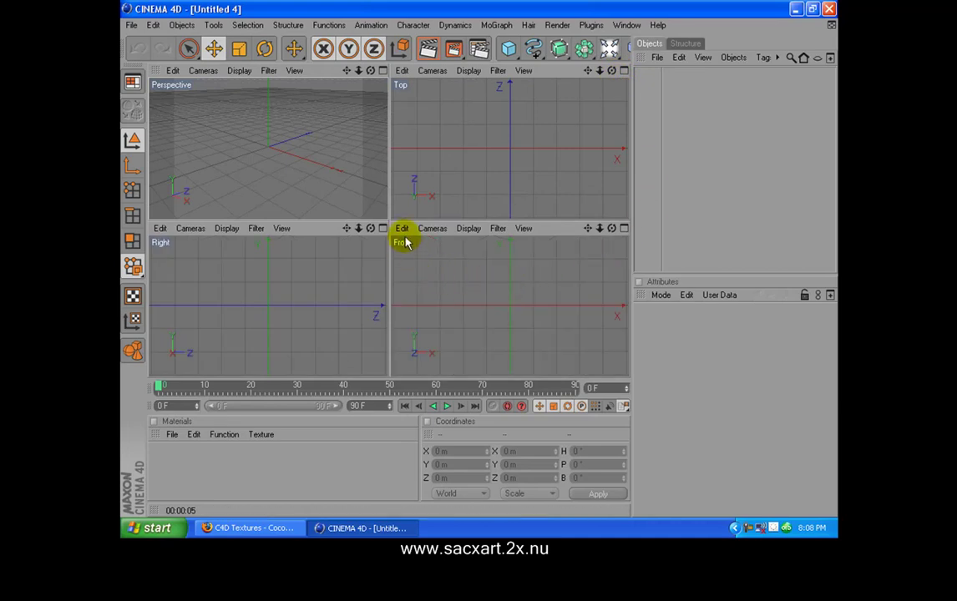
click(624, 228)
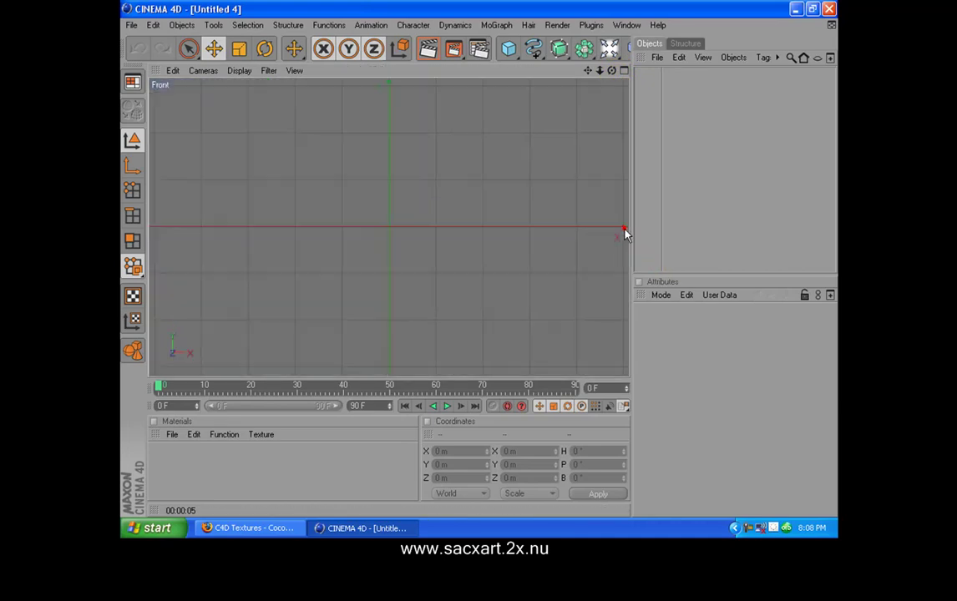
Load the chess queen photo as the background image in the Front viewport's configuration
click(172, 70)
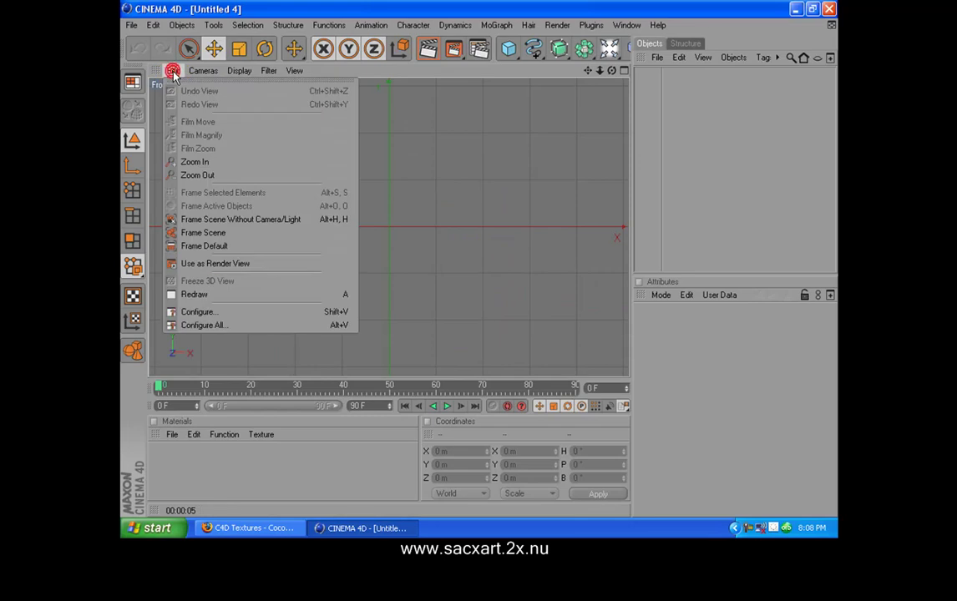
click(275, 313)
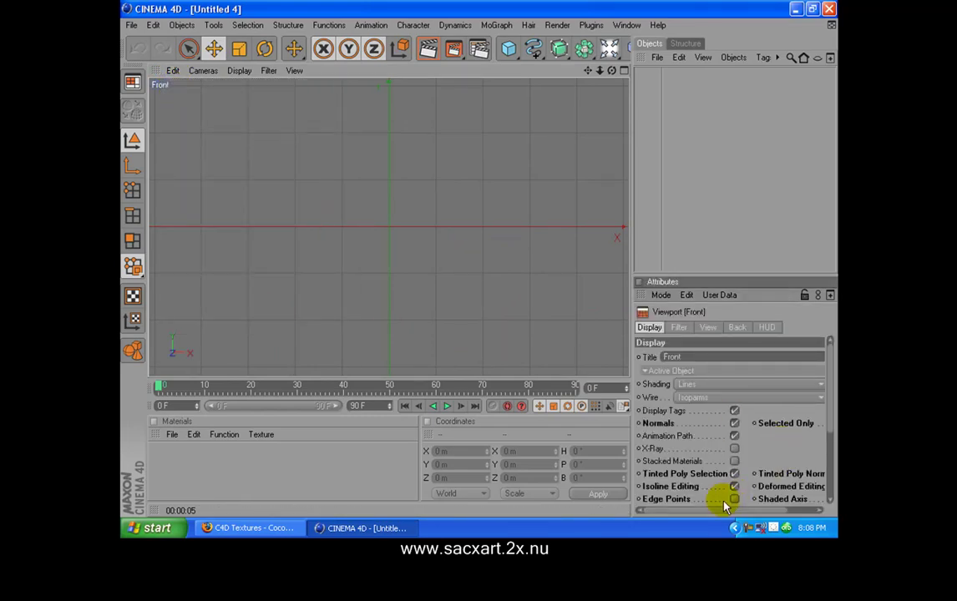
mouse_move(710, 512)
mouse_down()
mouse_move(738, 518)
mouse_move(727, 509)
mouse_up()
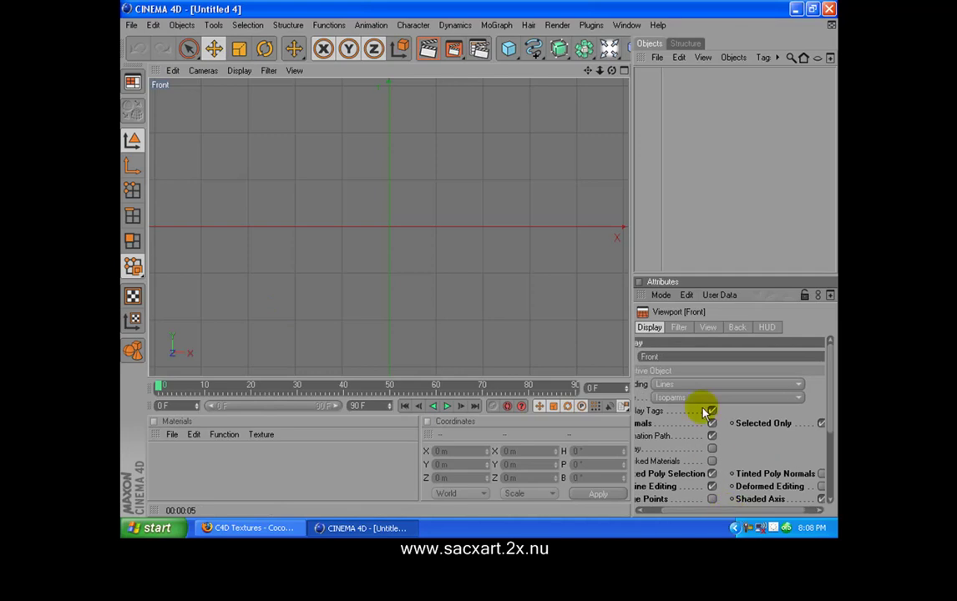
click(734, 331)
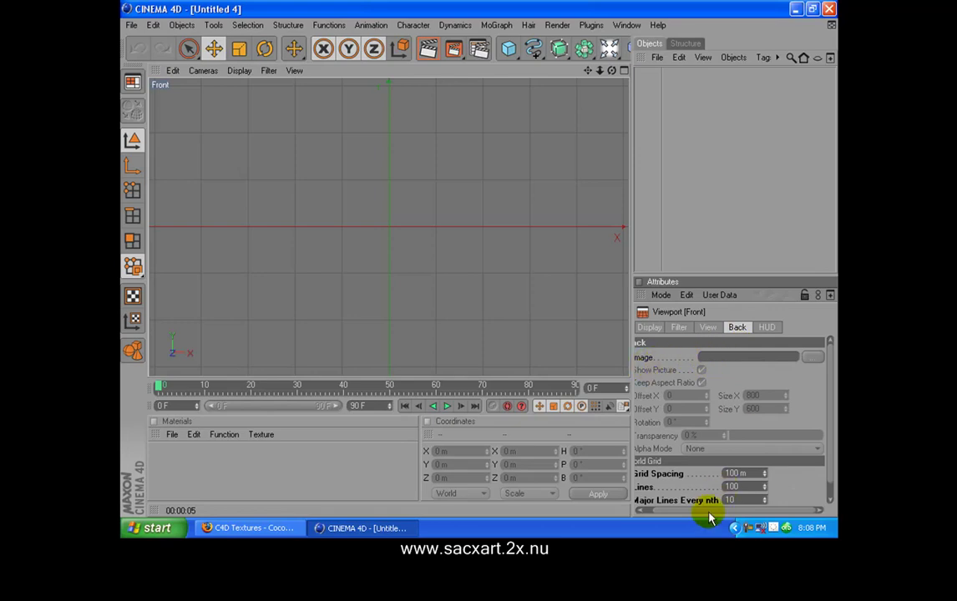
drag(705, 511, 685, 513)
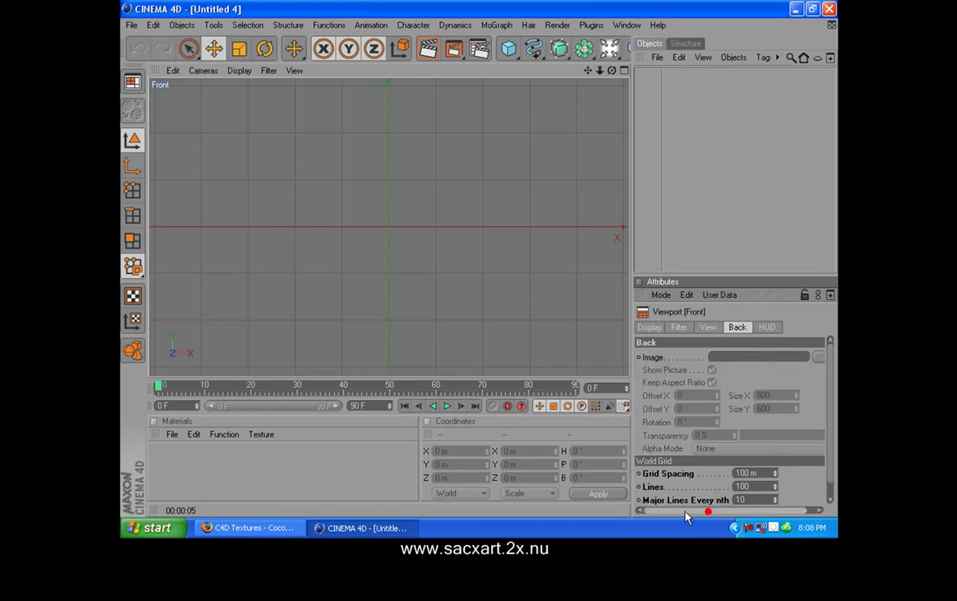
click(817, 357)
click(512, 171)
double_click(513, 167)
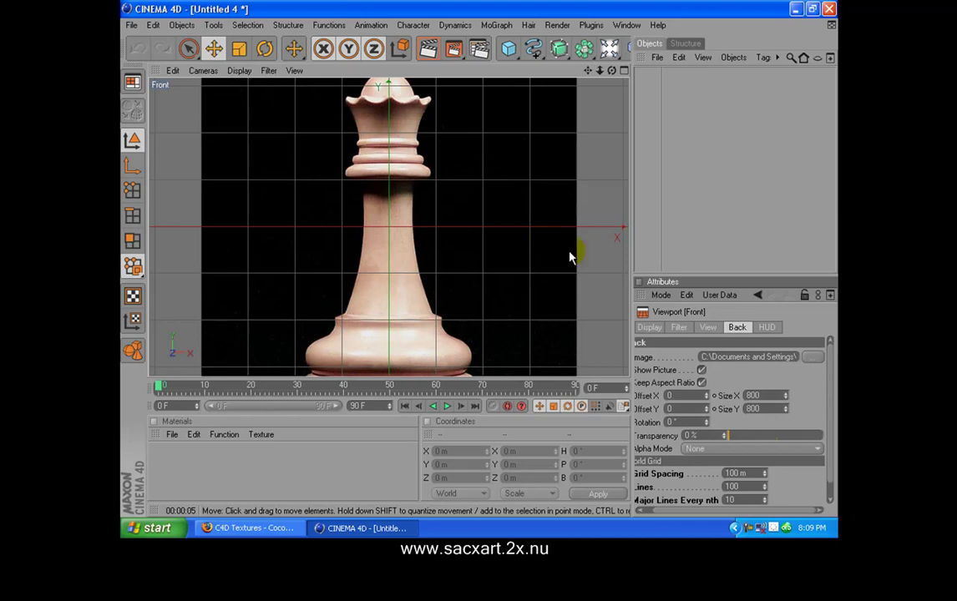
Resize the background image, trying a Size X of 500 before settling on 200
drag(773, 395, 745, 395)
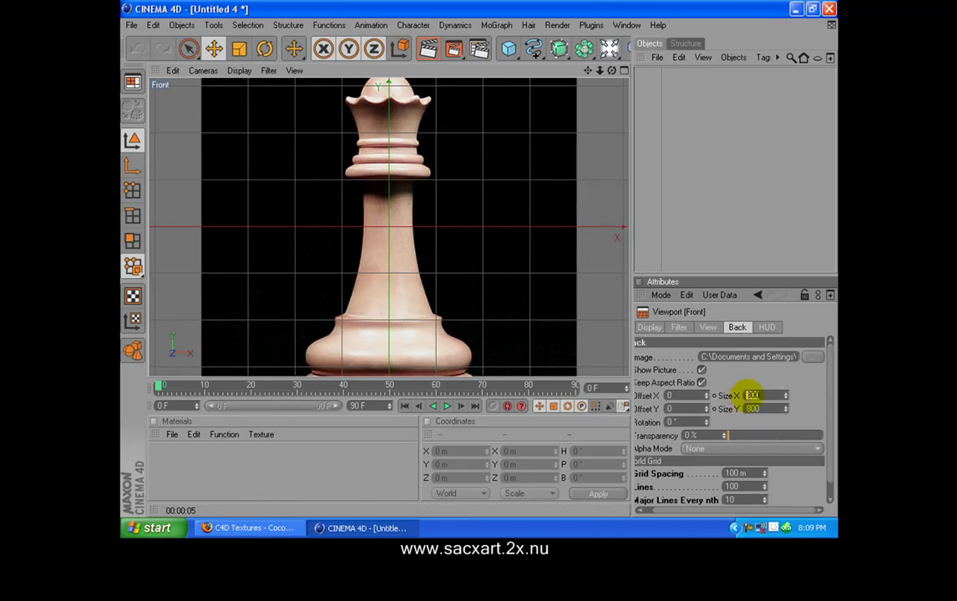
text(500)
key(Return)
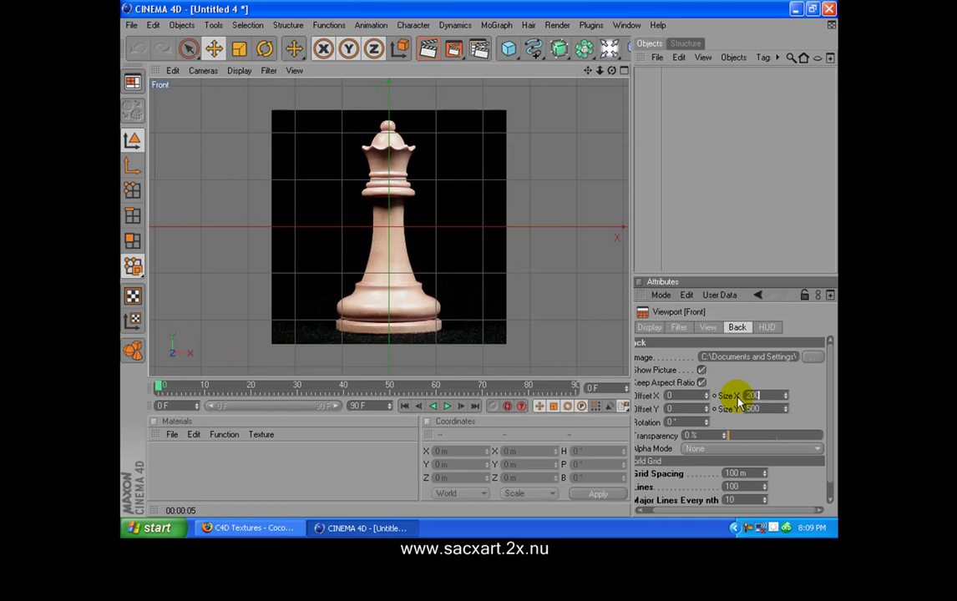
text(200)
key(Return)
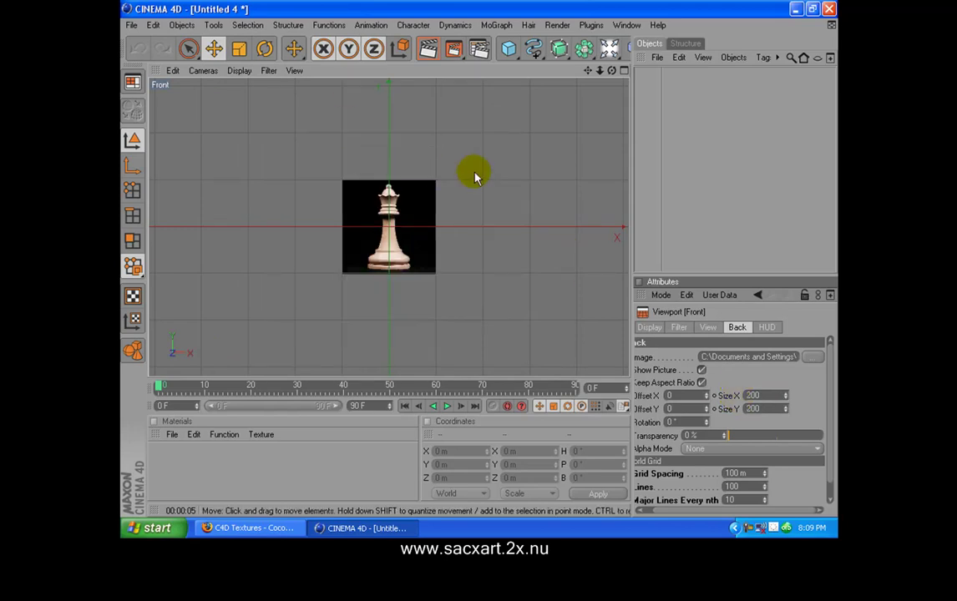
Switch the interface to the Modeling layout and fit the queen photo to the Front view
scroll(474, 177, up, 3)
scroll(475, 177, up, 4)
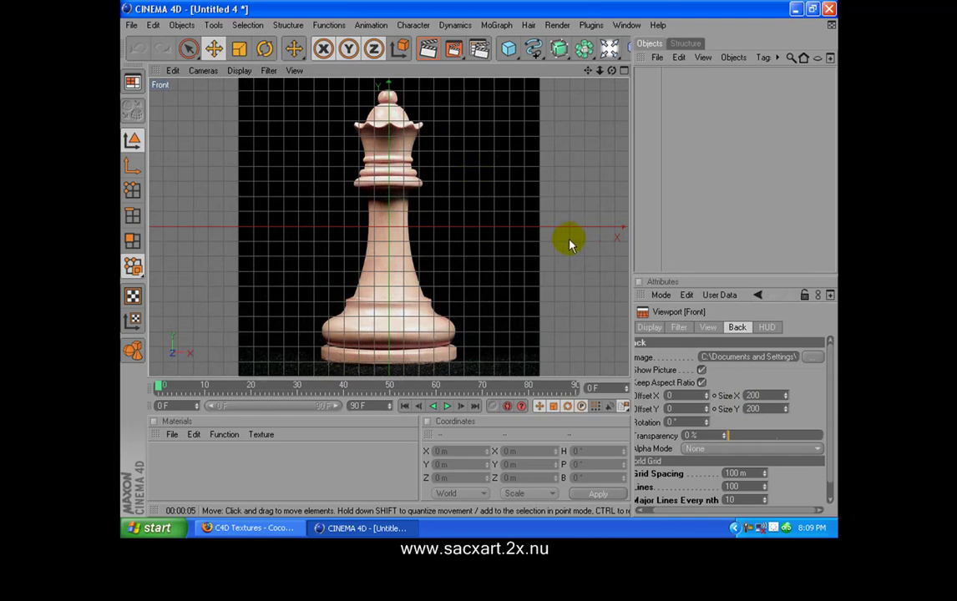
click(134, 87)
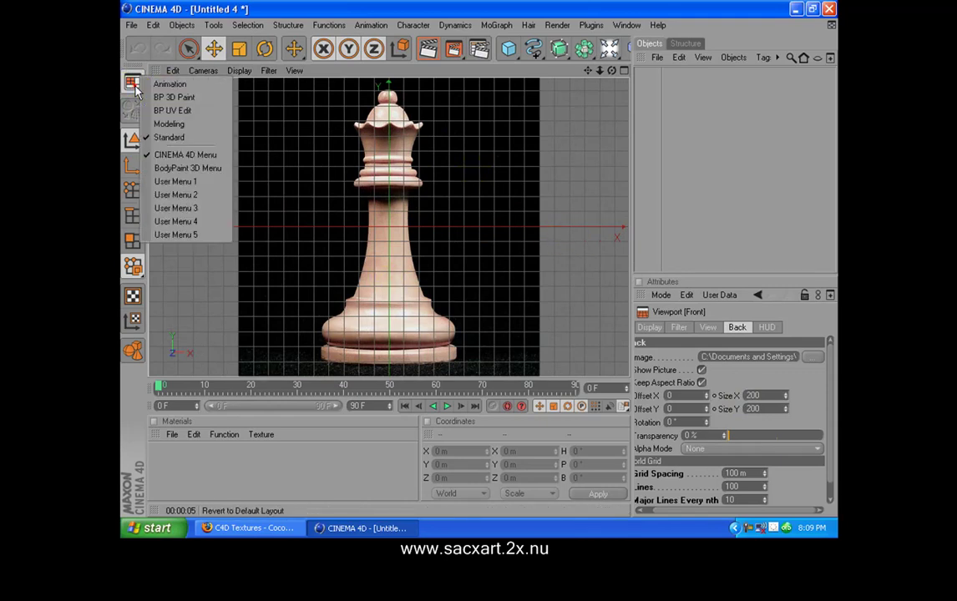
click(187, 126)
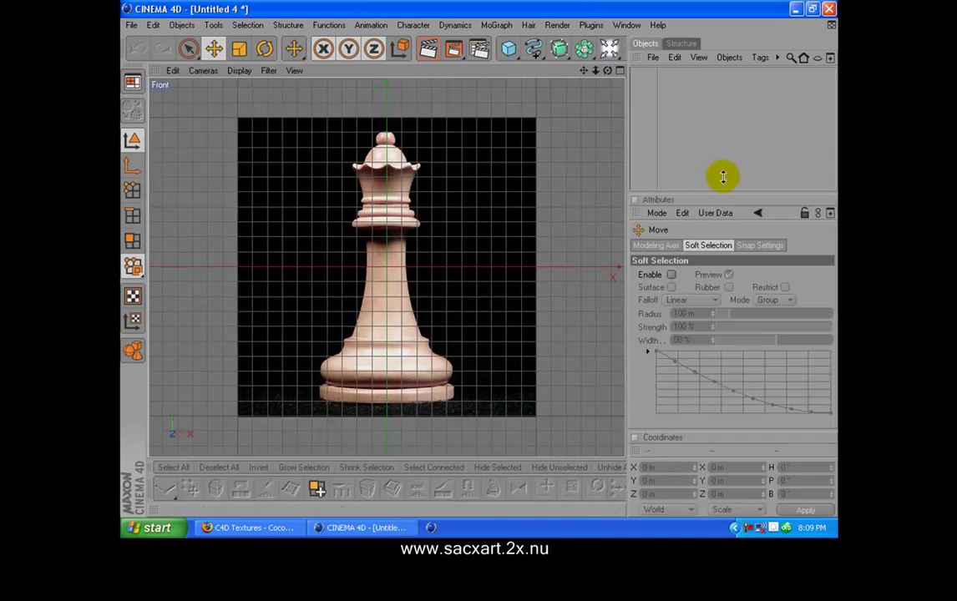
scroll(559, 314, up, 1)
scroll(578, 330, up, 2)
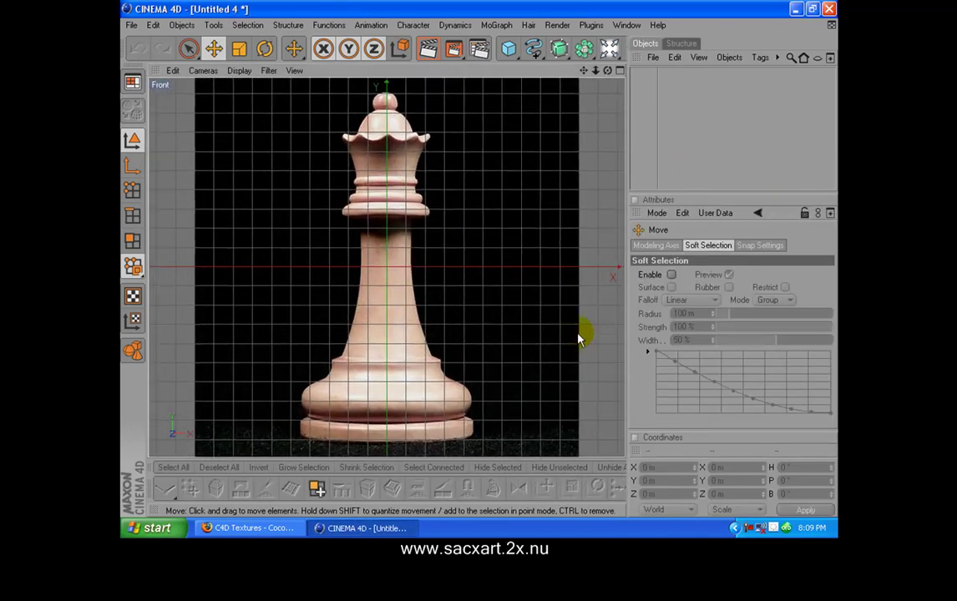
scroll(578, 338, up, 1)
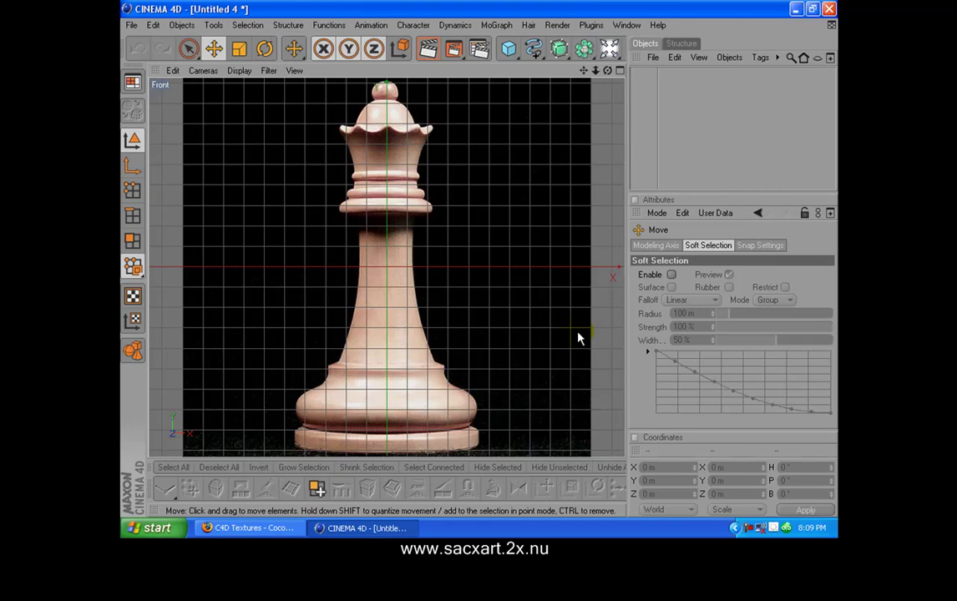
Start a B-Spline at the queen's bottom centre and trace the base's right outline up to about X 30 m, Y -55 m
mouse_move(534, 49)
mouse_down()
mouse_move(677, 85)
mouse_move(698, 62)
mouse_move(716, 61)
mouse_up()
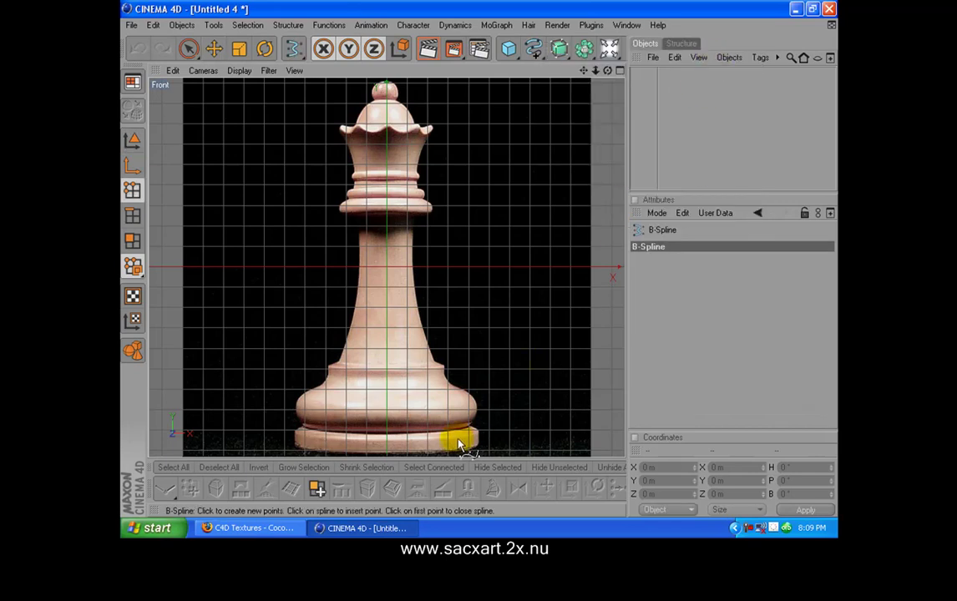
click(386, 452)
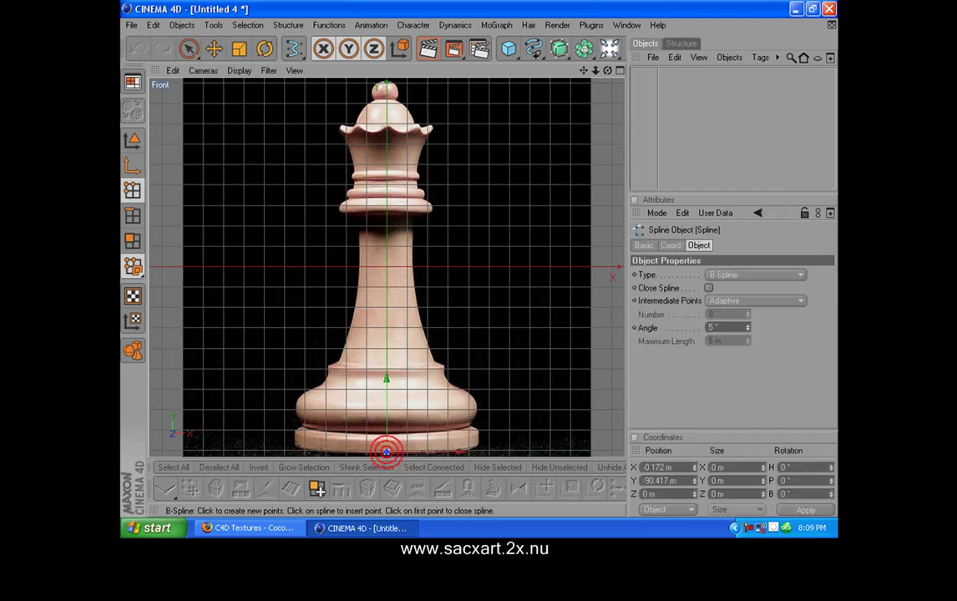
click(473, 448)
drag(474, 449, 474, 452)
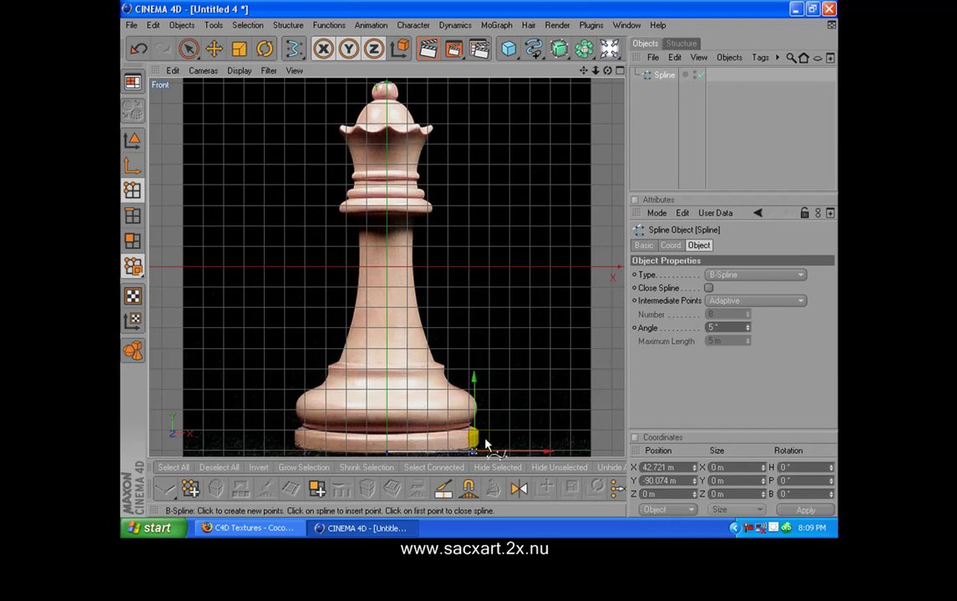
drag(487, 449, 445, 375)
click(444, 370)
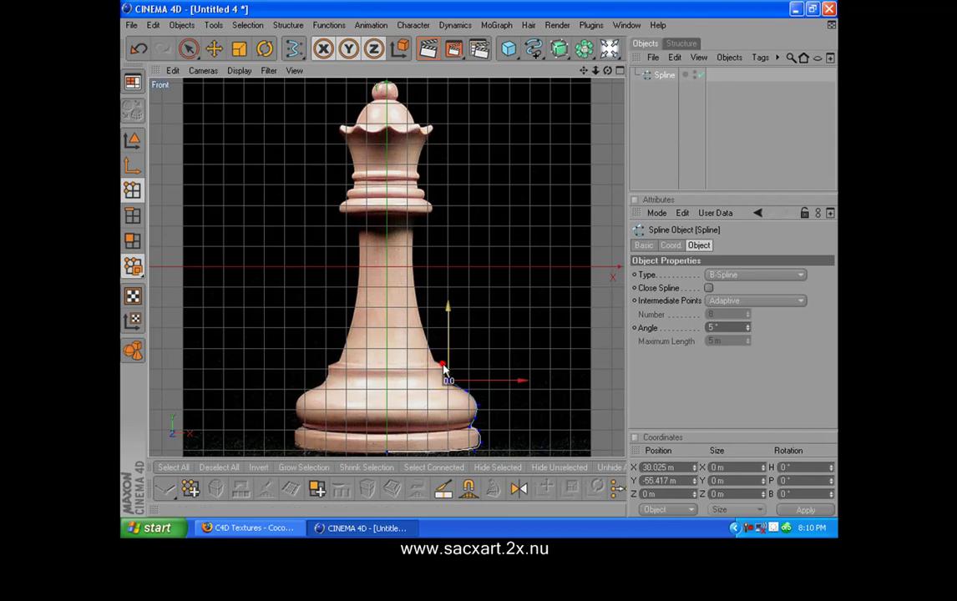
Continue the spline from the top of the base along the stem's right edge to about X 12 m, Y 15 m
click(452, 359)
drag(452, 360, 413, 285)
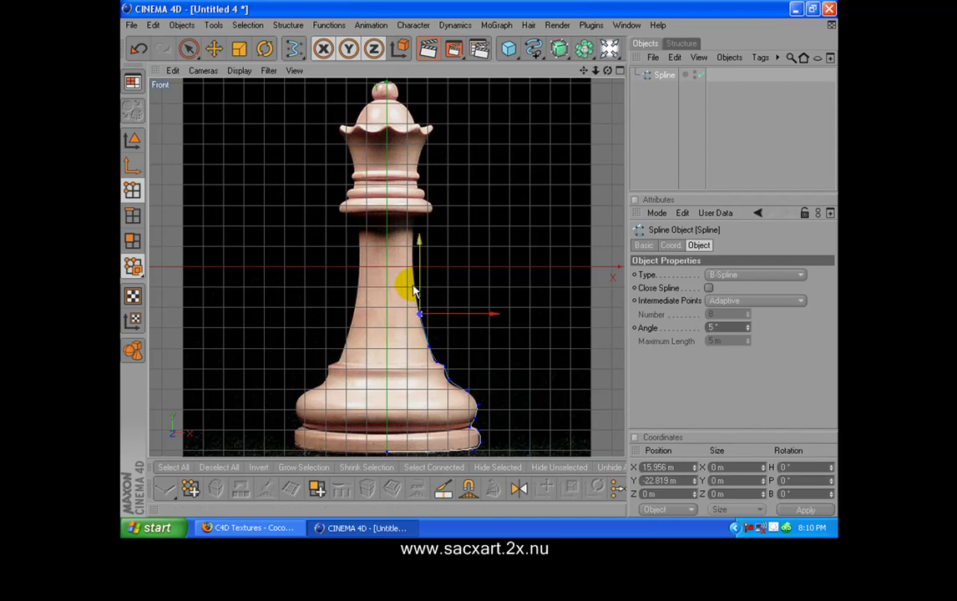
click(413, 285)
click(415, 277)
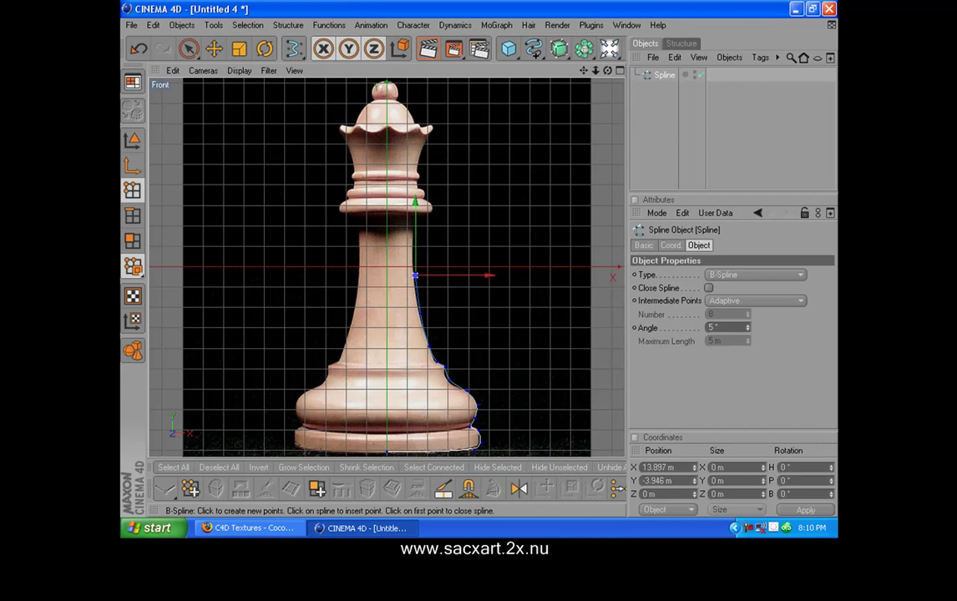
click(407, 245)
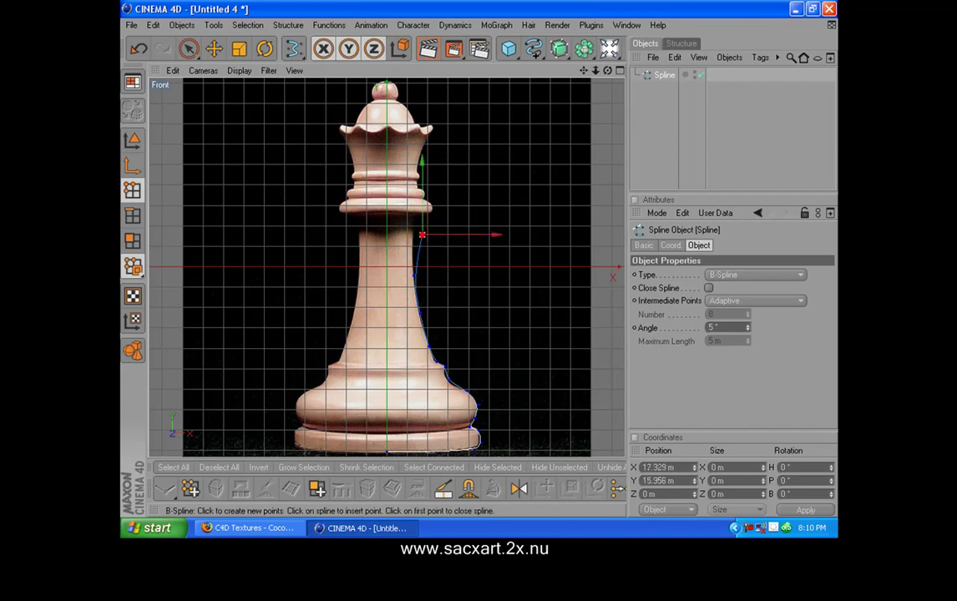
drag(416, 237, 411, 237)
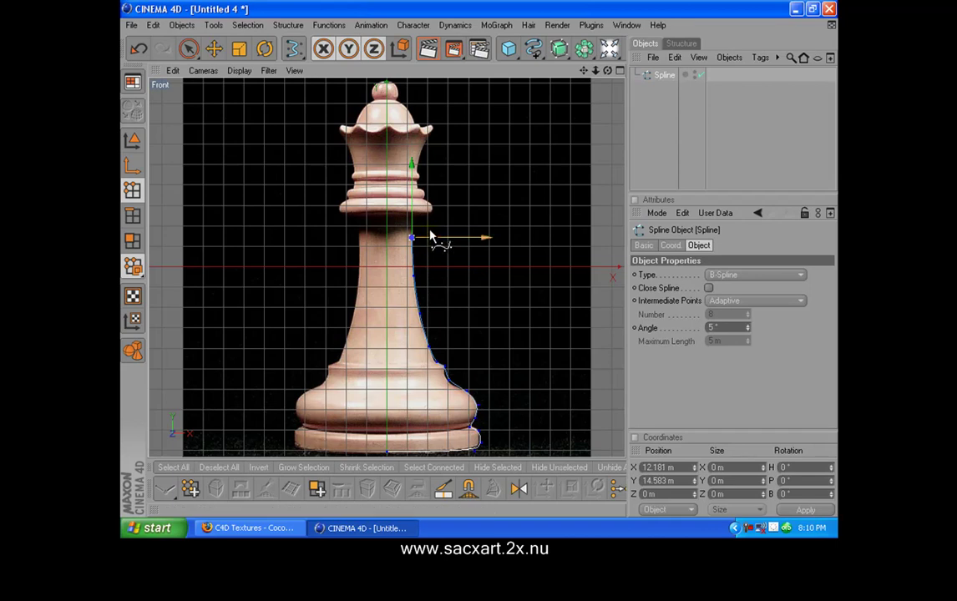
Trace the spline up the neck and around the widest collar ring to about X 19 m, Y 34 m
scroll(483, 187, up, 3)
click(577, 73)
alt+middle_drag(478, 259, 475, 338)
scroll(467, 246, up, 2)
alt+right_drag(468, 247, 468, 334)
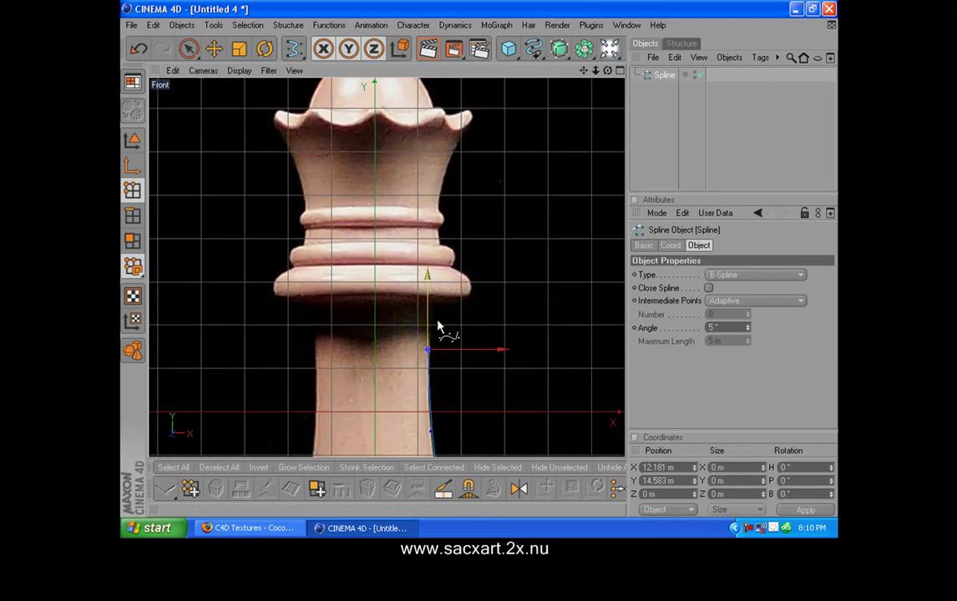
drag(436, 322, 428, 316)
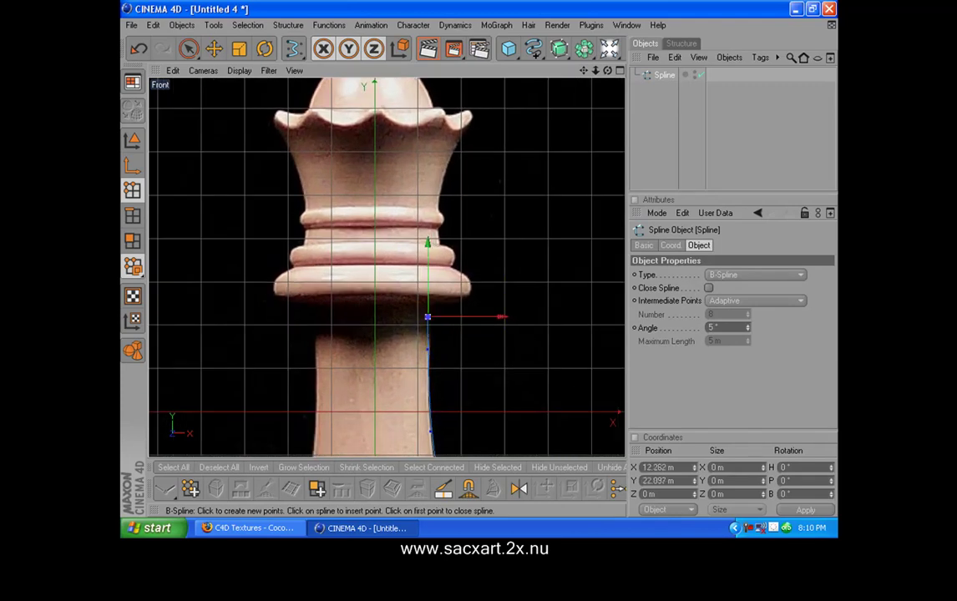
click(434, 314)
drag(450, 325, 455, 267)
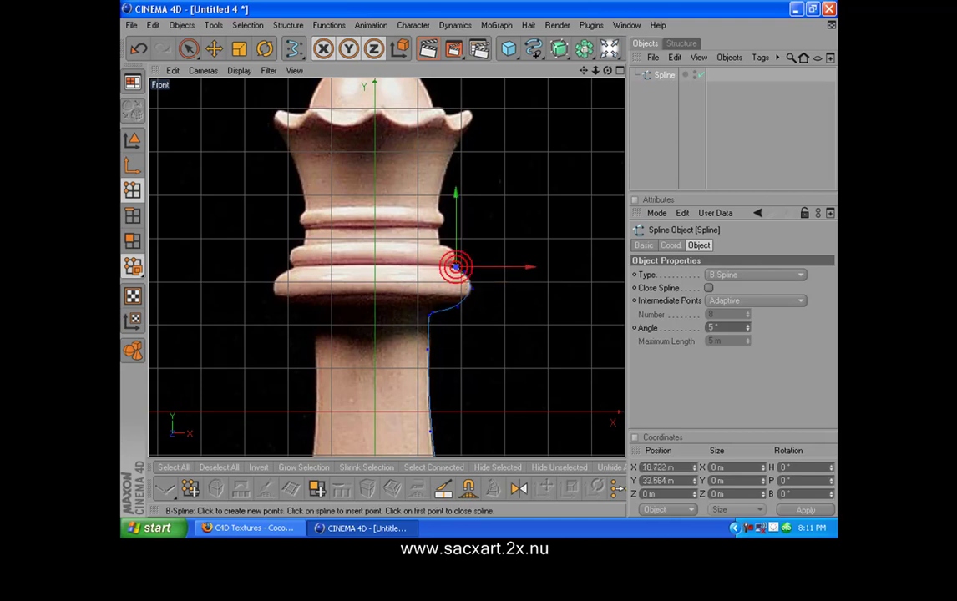
Trace the spline around the middle collar ring to the underside of the top ring, at about X 16 m, Y 44 m
drag(456, 267, 453, 248)
click(445, 244)
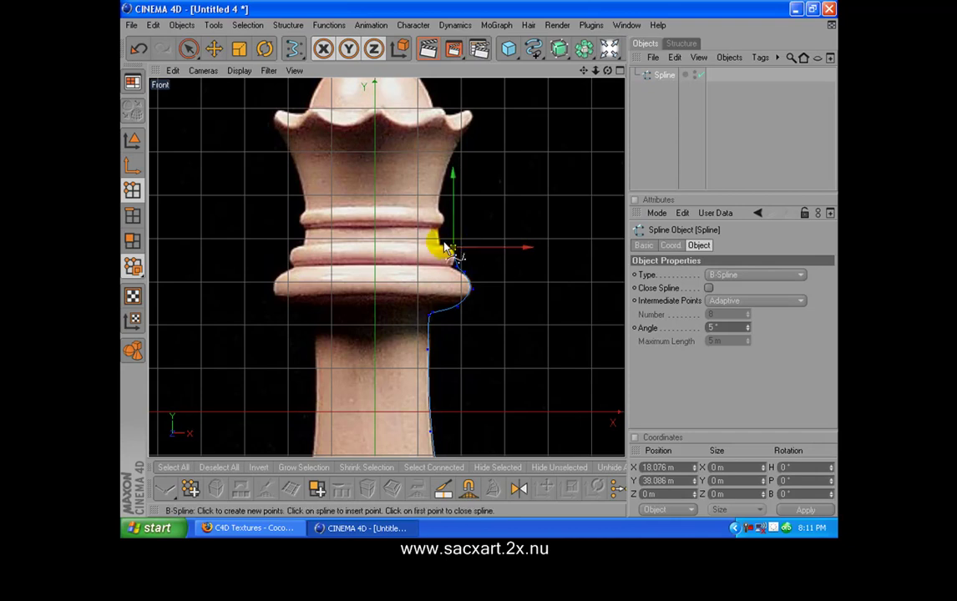
click(444, 242)
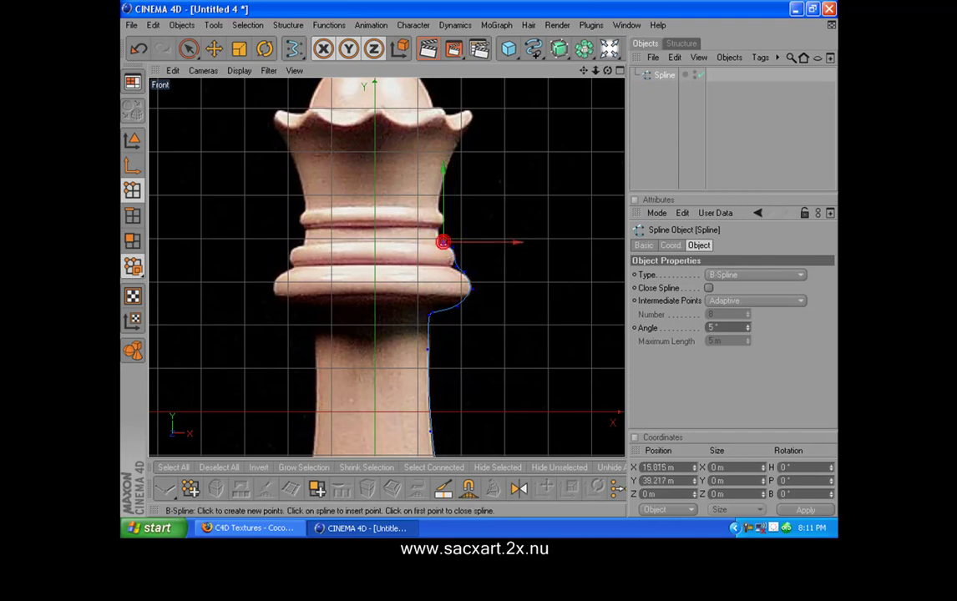
click(427, 228)
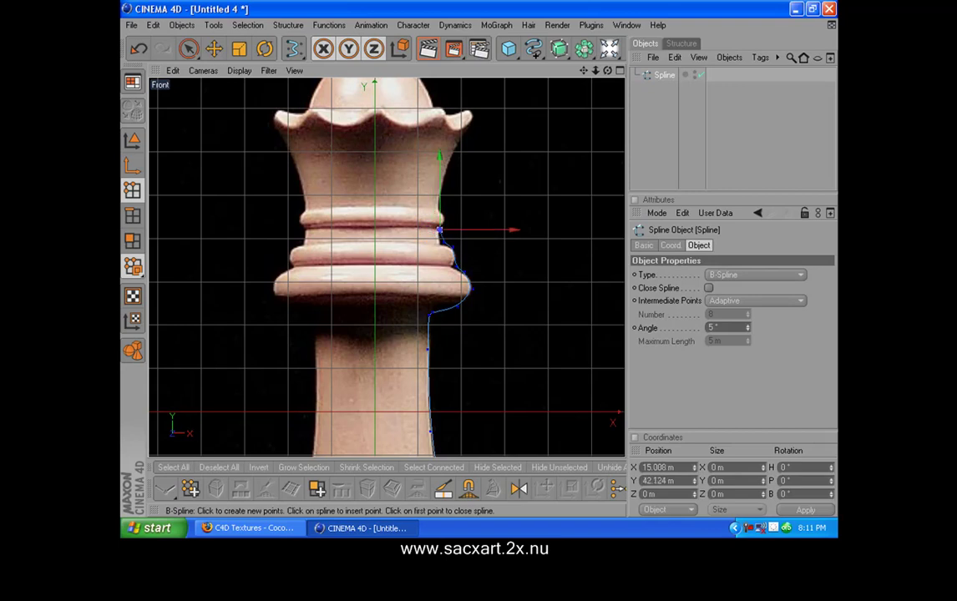
click(448, 222)
drag(447, 221, 444, 224)
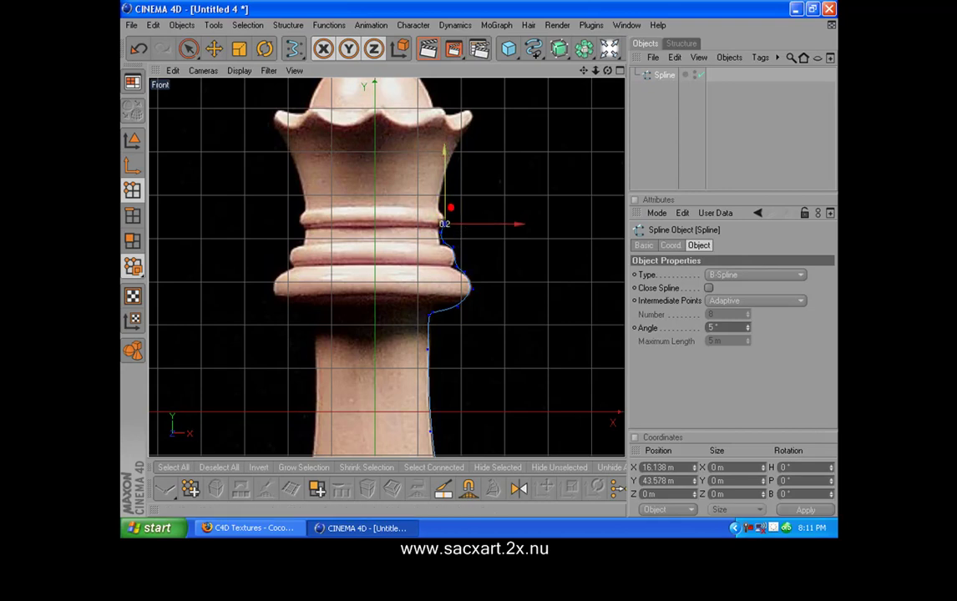
Extend the spline around the top ring and up the flared crown to its outer tip, at about X 23 m, Y 68 m
click(453, 205)
drag(454, 205, 467, 133)
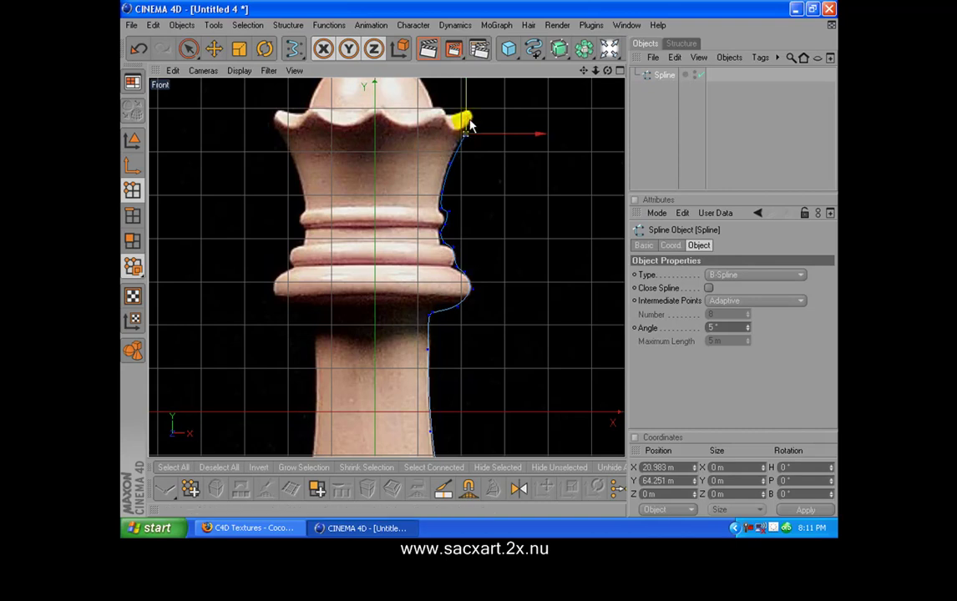
drag(475, 123, 483, 105)
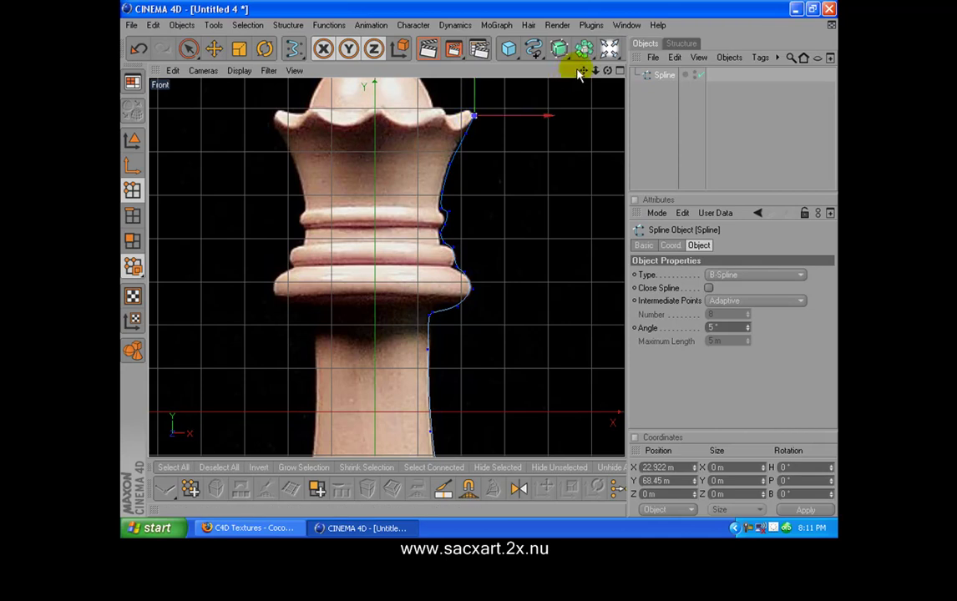
Trace the spline inward from the crown's tip and up the dome's right edge to about X 5 m, Y 82 m
drag(582, 71, 575, 228)
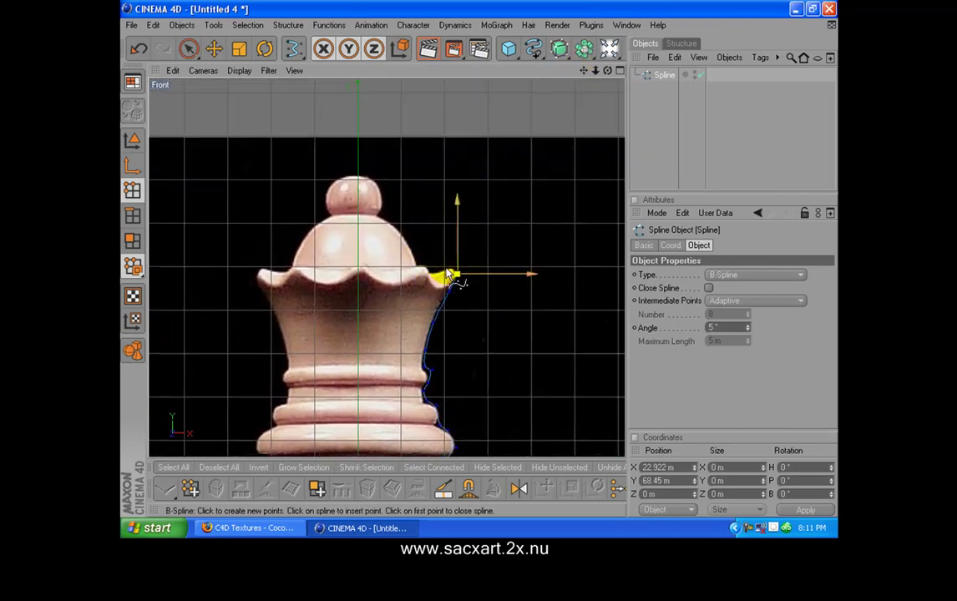
drag(451, 275, 404, 219)
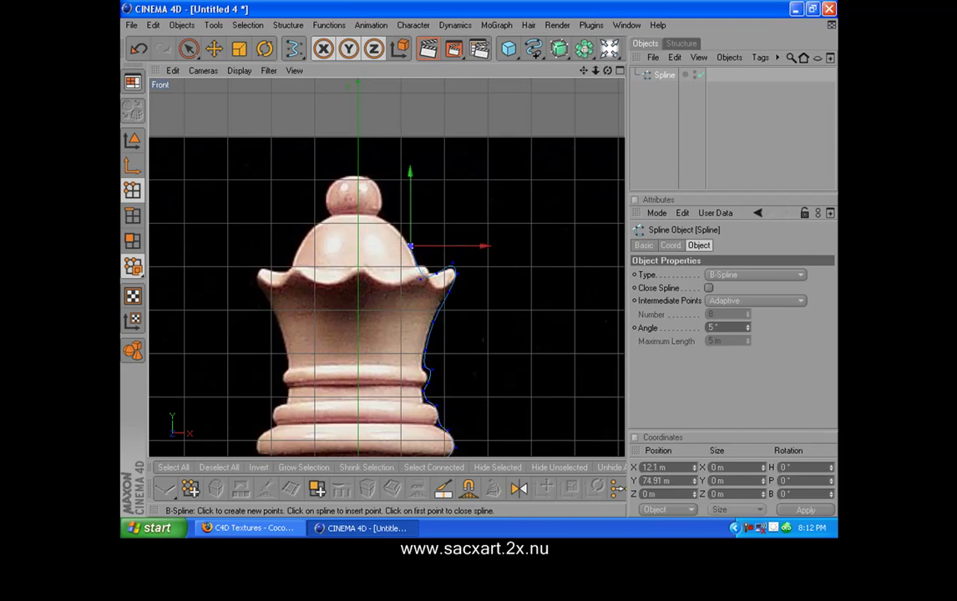
click(394, 225)
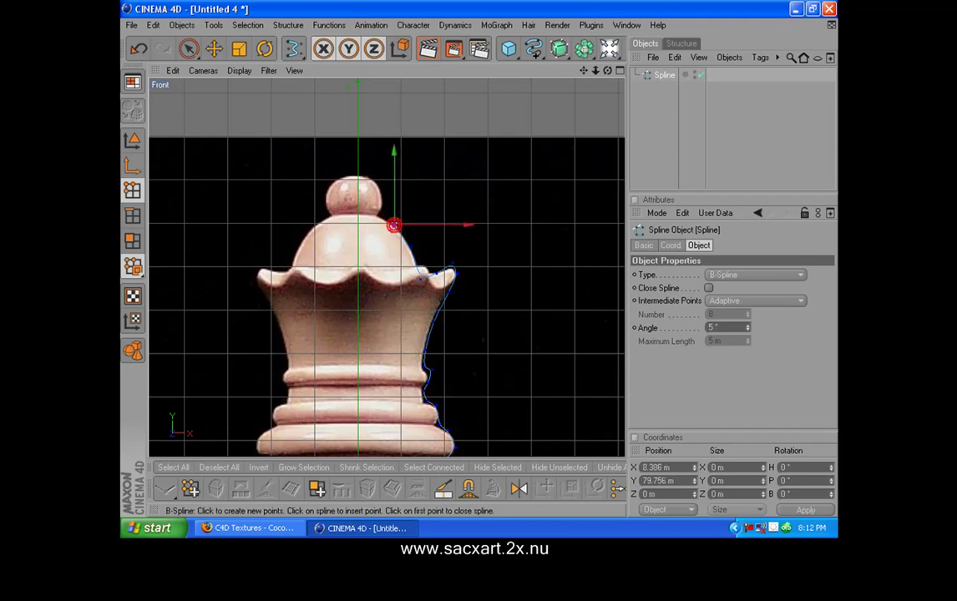
click(378, 215)
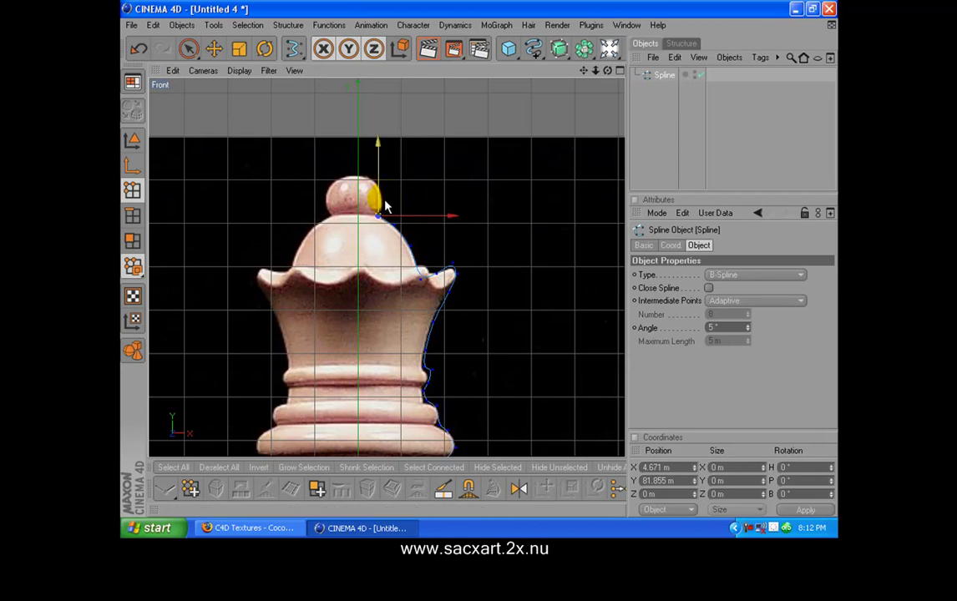
Trace the spline around the ball finial to its apex on the centre axis, at about X 0 m, Y 91 m
scroll(385, 204, up, 3)
drag(373, 186, 384, 177)
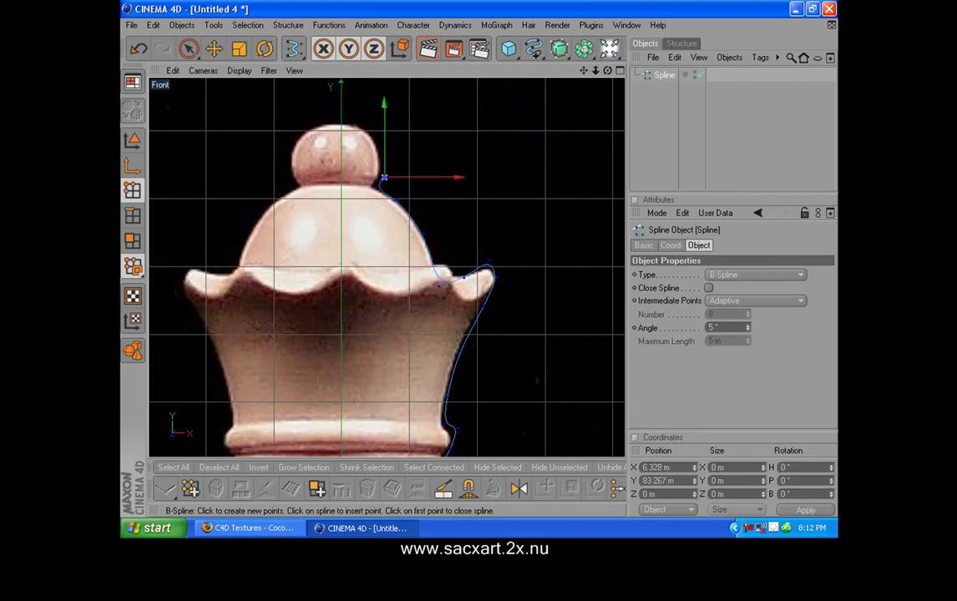
drag(456, 177, 457, 176)
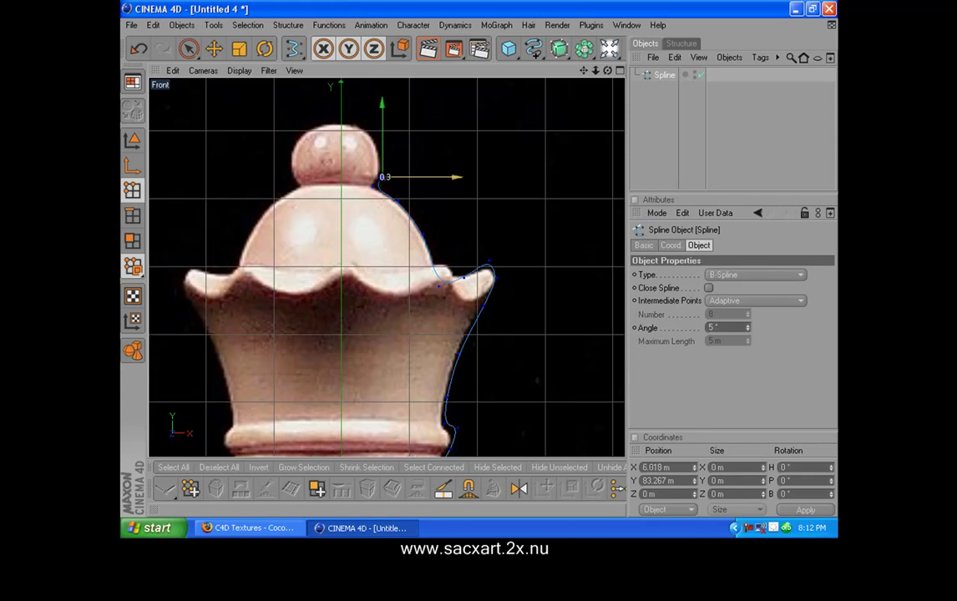
click(396, 140)
drag(396, 139, 378, 145)
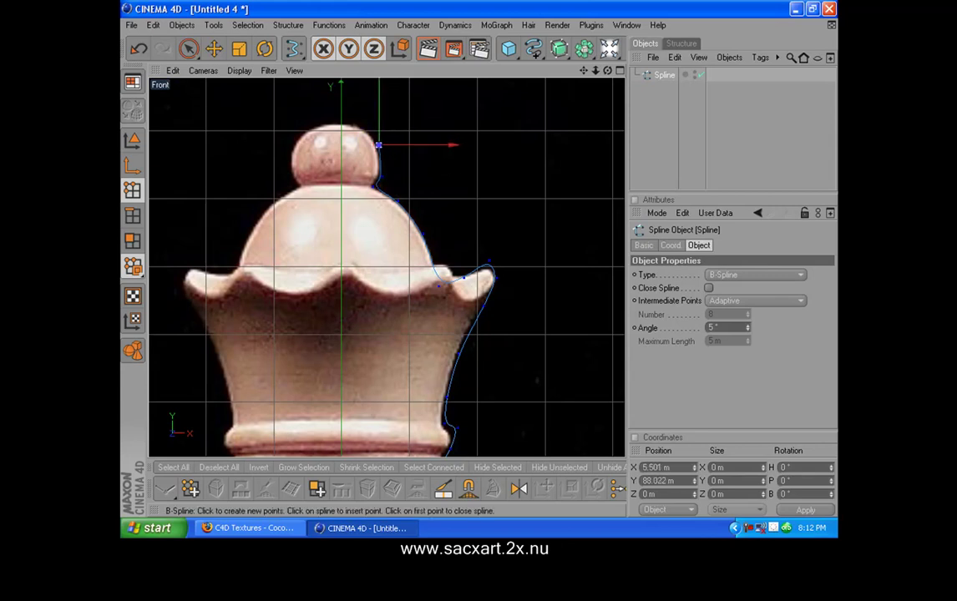
click(362, 126)
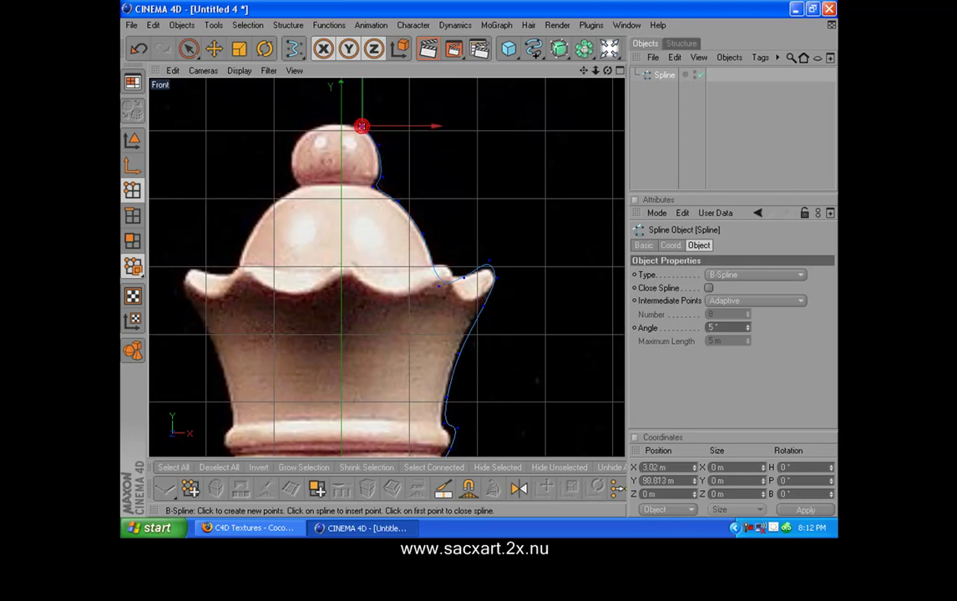
drag(362, 126, 343, 124)
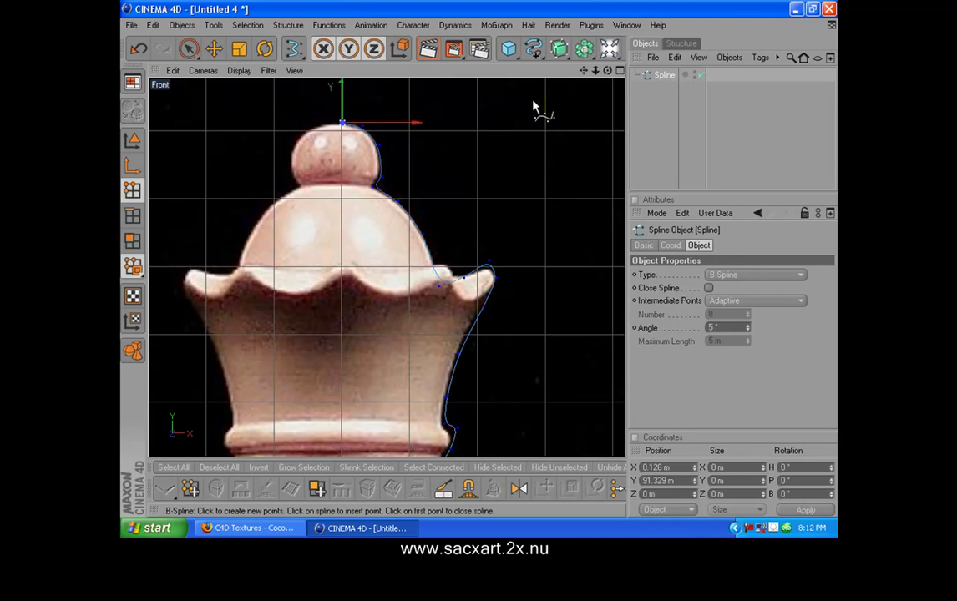
Add a Lathe NURBS object and make the profile spline its child
scroll(515, 173, down, 10)
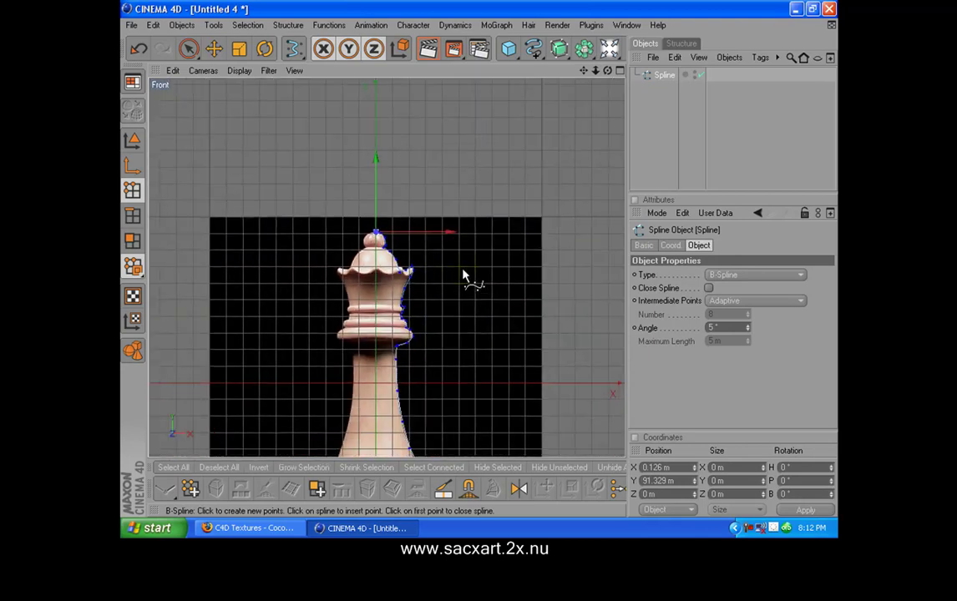
drag(583, 71, 583, 27)
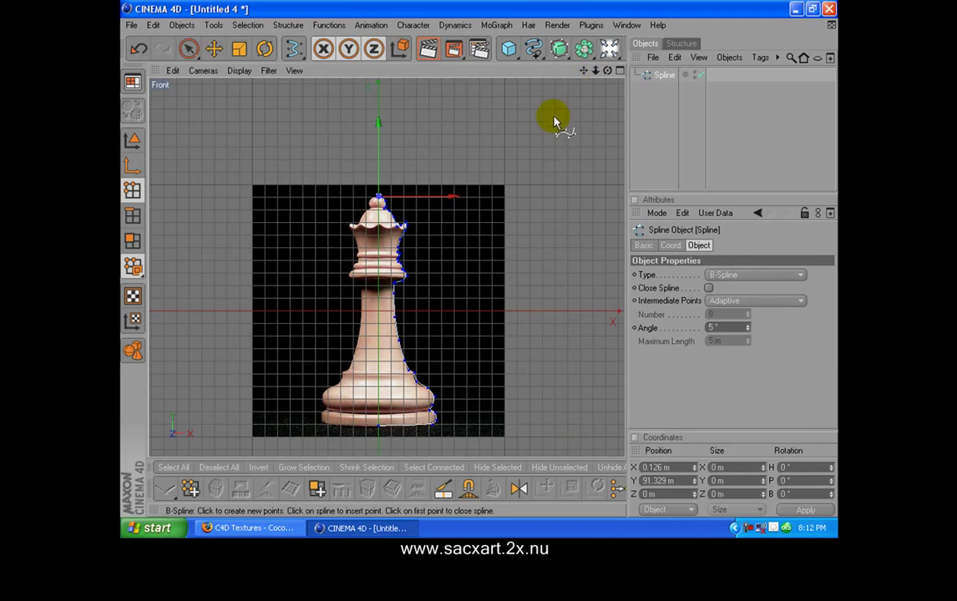
drag(564, 52, 591, 84)
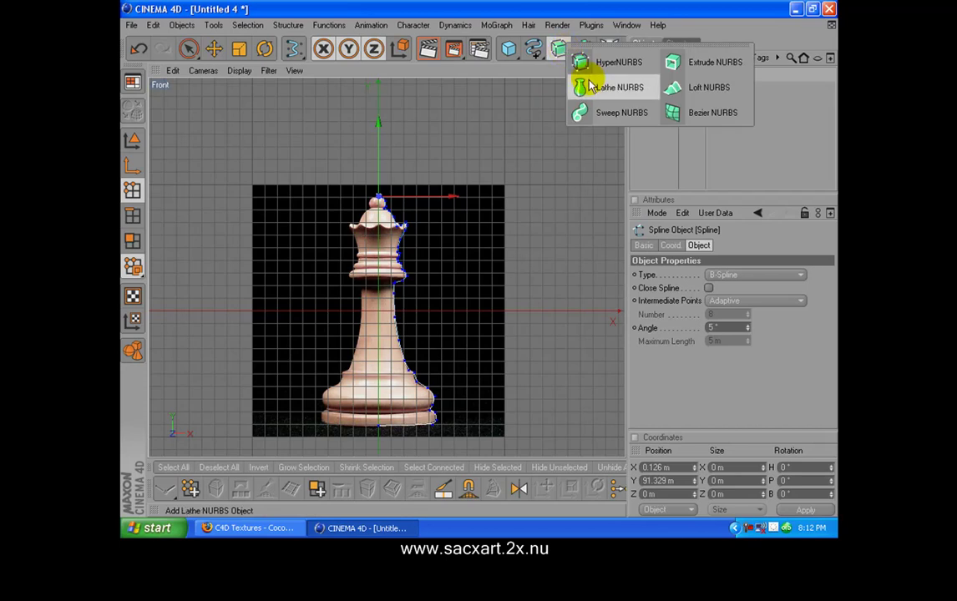
drag(591, 84, 662, 81)
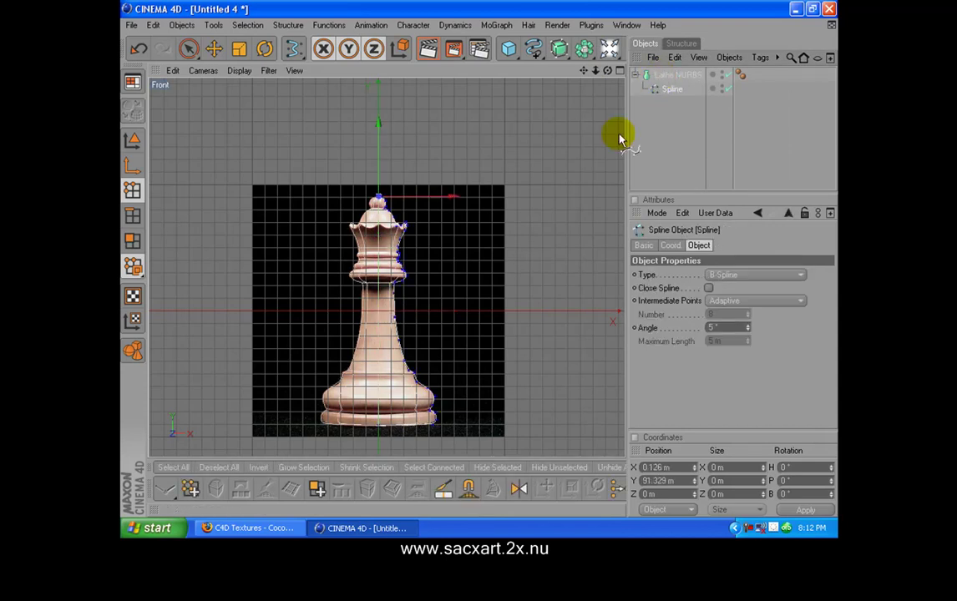
Render the lathed queen in an enlarged Perspective view from a slightly rotated angle
scroll(470, 305, up, 2)
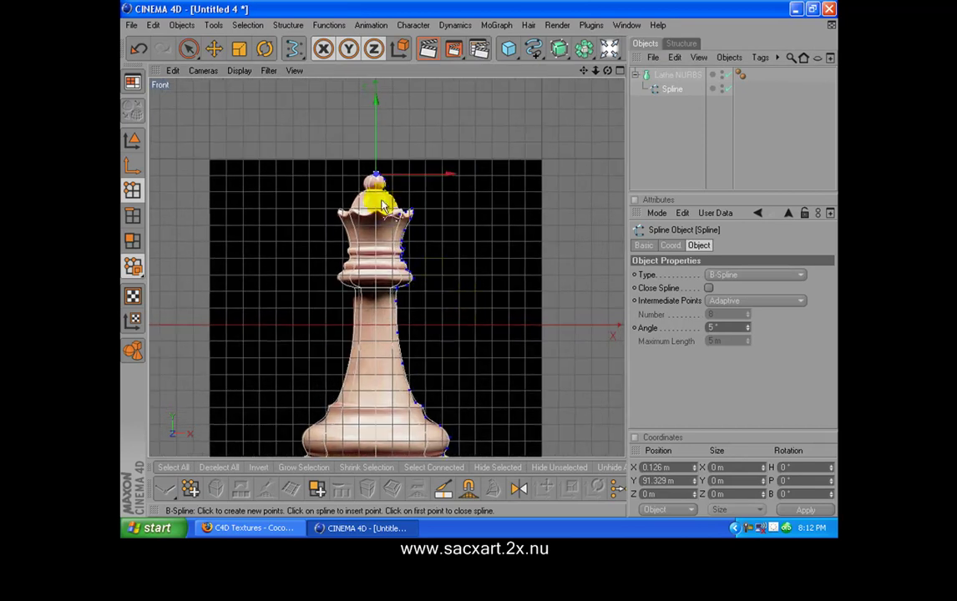
scroll(455, 391, down, 3)
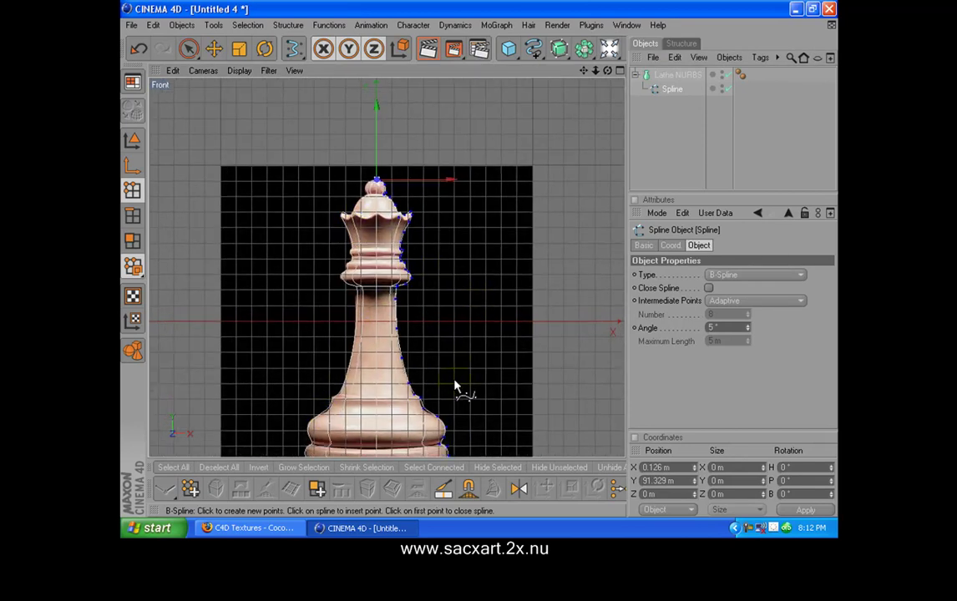
click(619, 71)
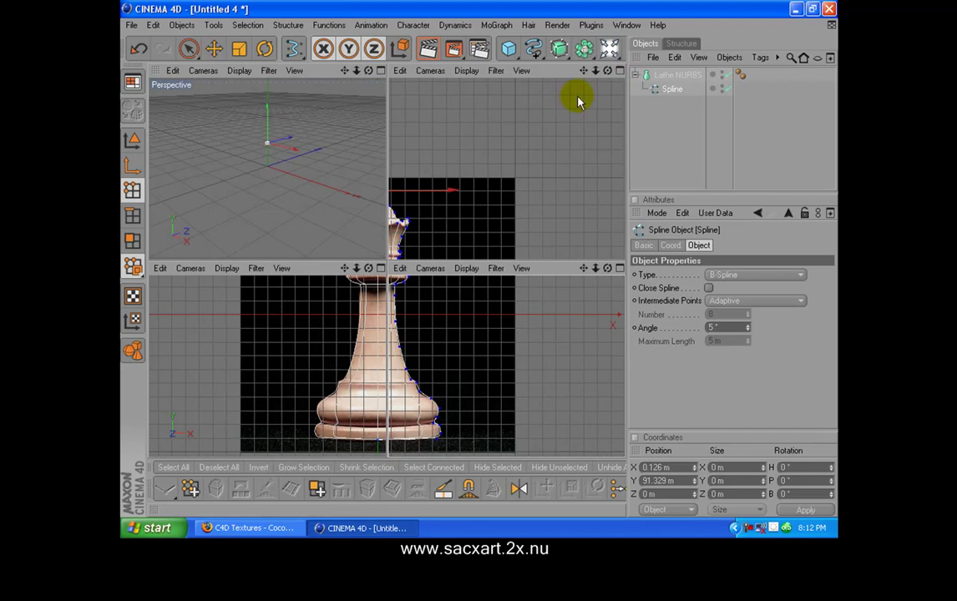
click(381, 71)
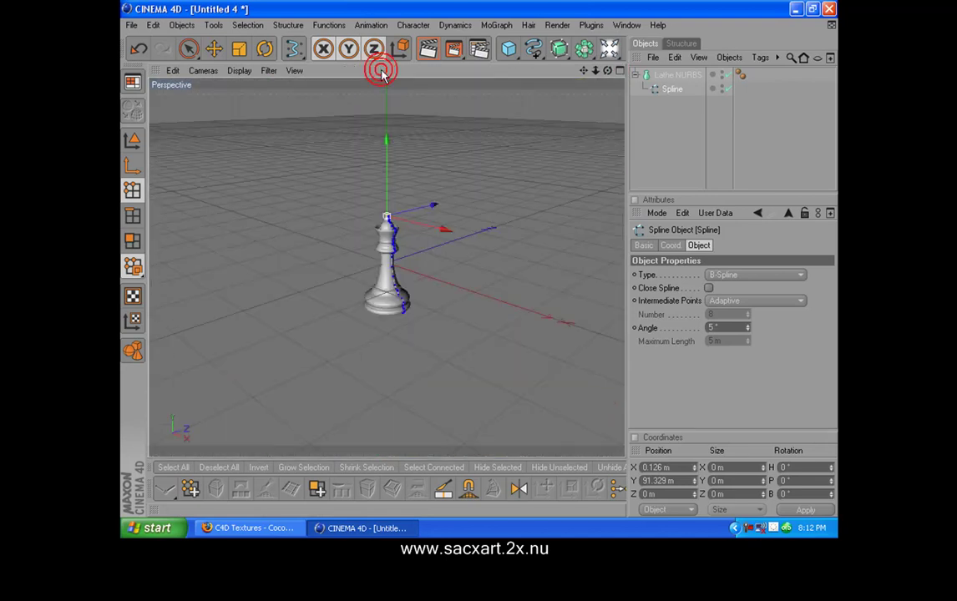
scroll(487, 231, up, 10)
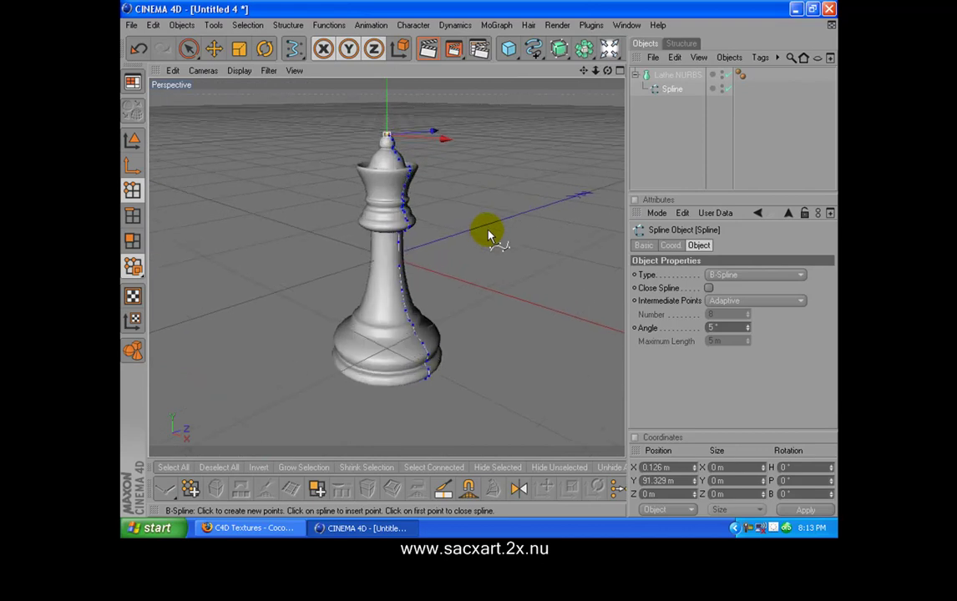
drag(607, 71, 507, 67)
click(428, 50)
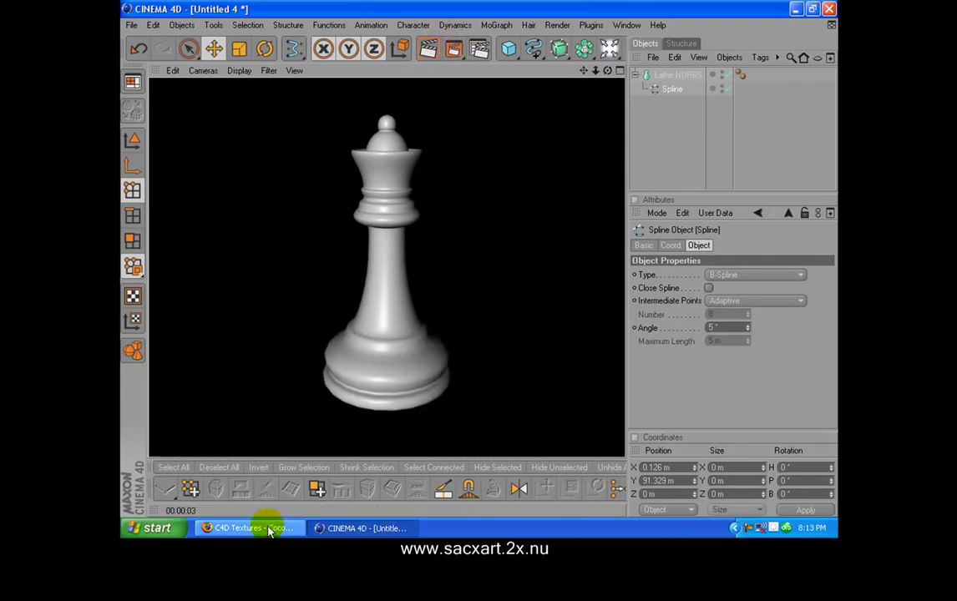
Compare the lathed outline with the reference photo in the Front view, and return to the enlarged Perspective view
click(619, 70)
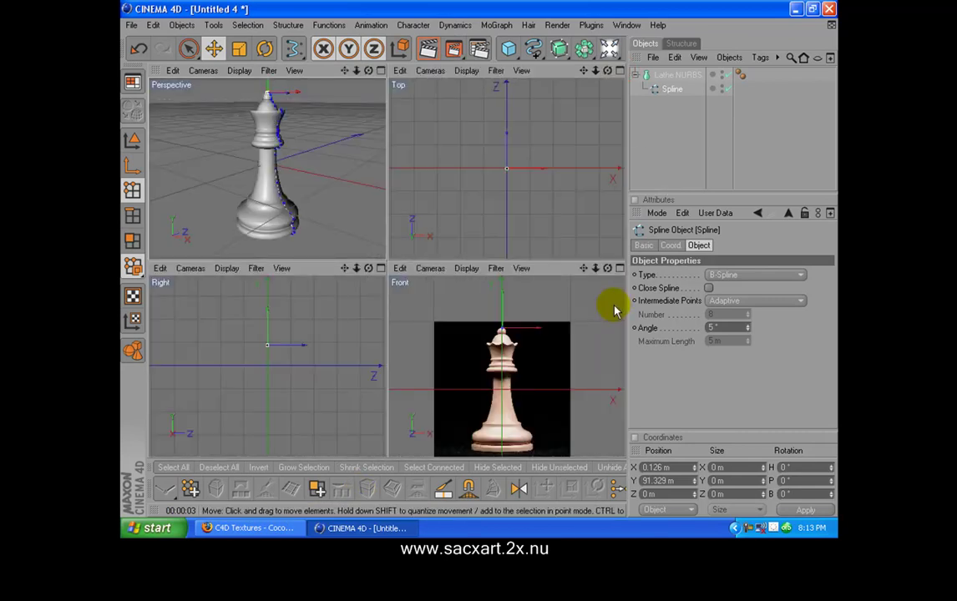
click(620, 269)
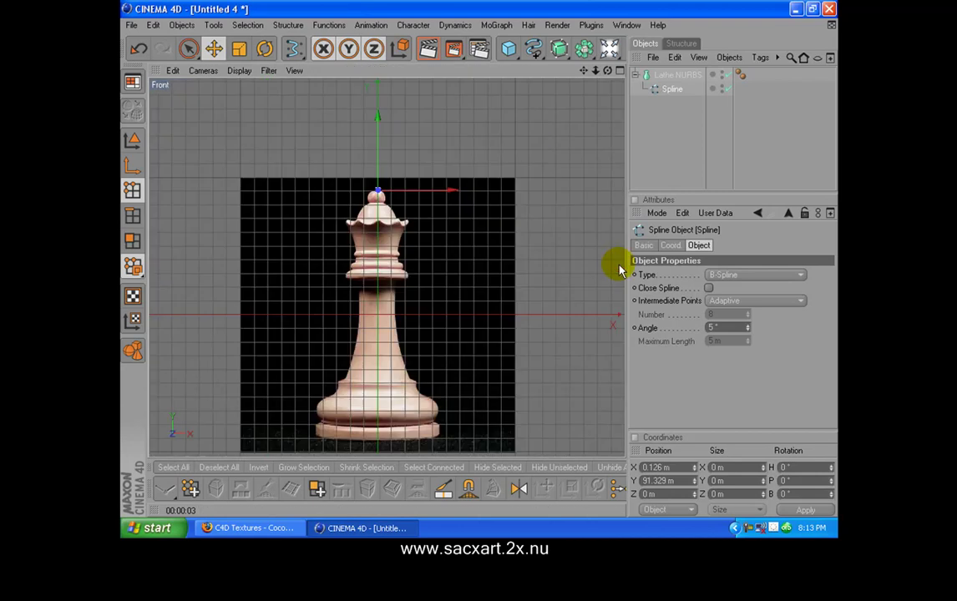
scroll(510, 198, up, 3)
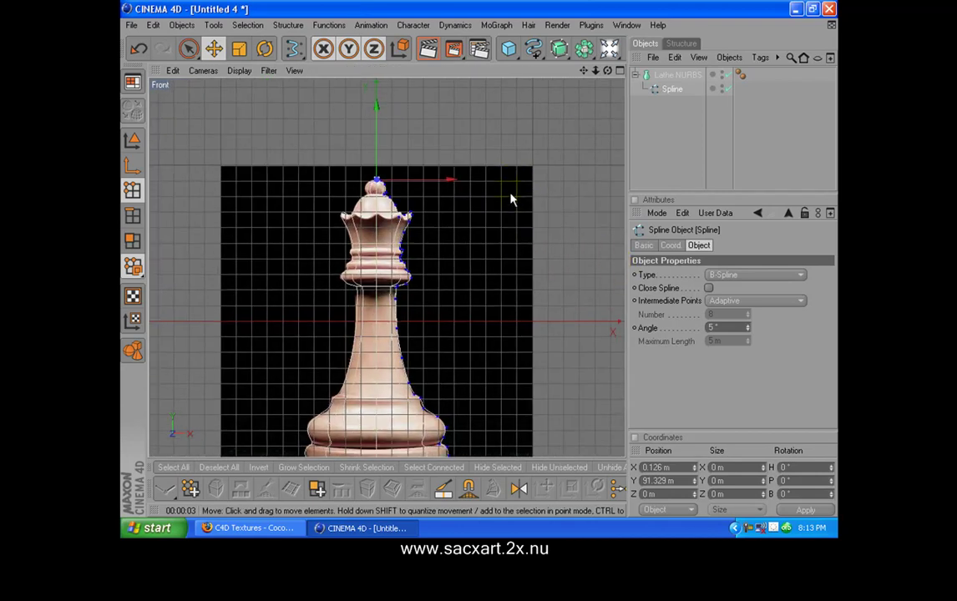
scroll(510, 198, up, 5)
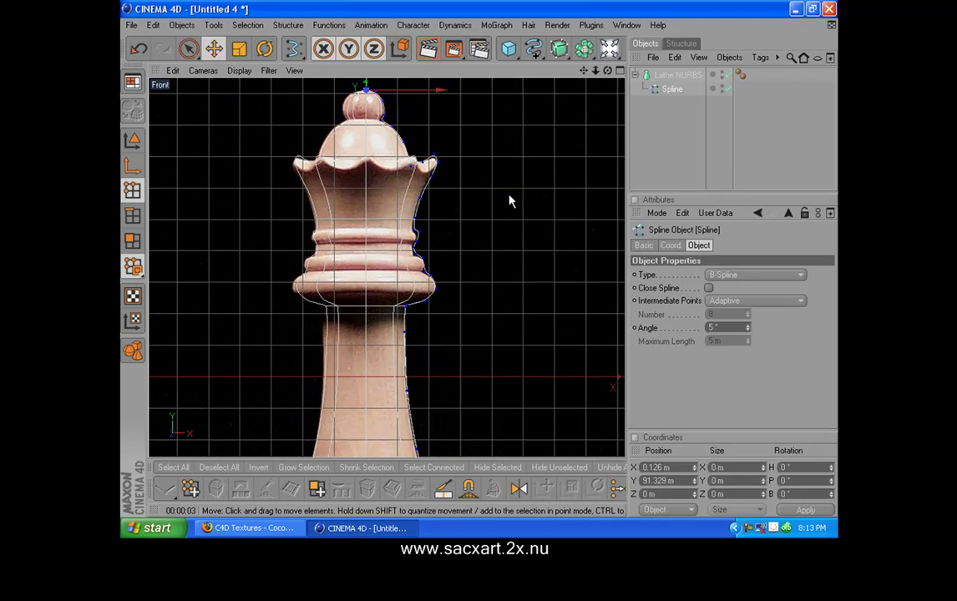
scroll(511, 200, down, 5)
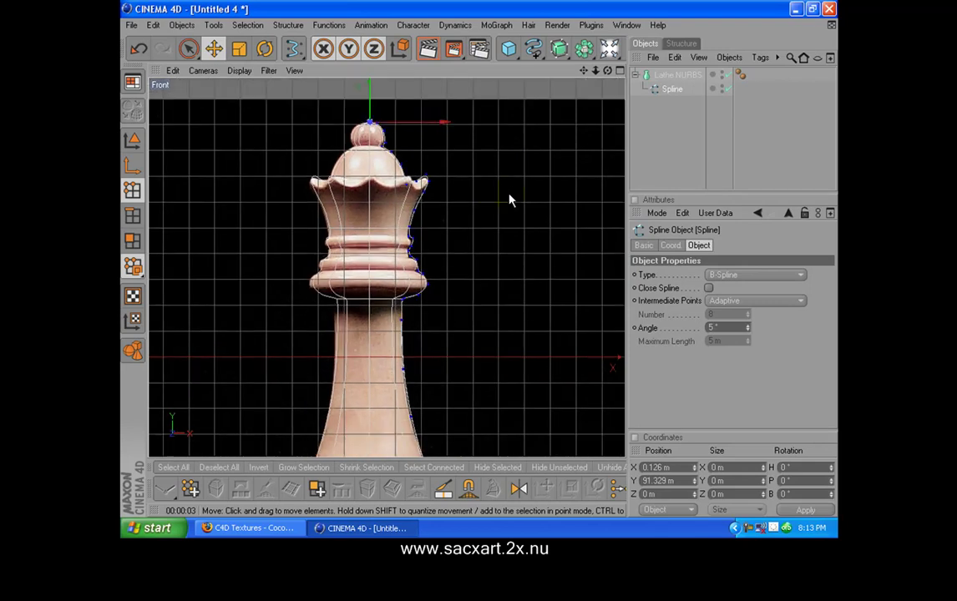
click(620, 71)
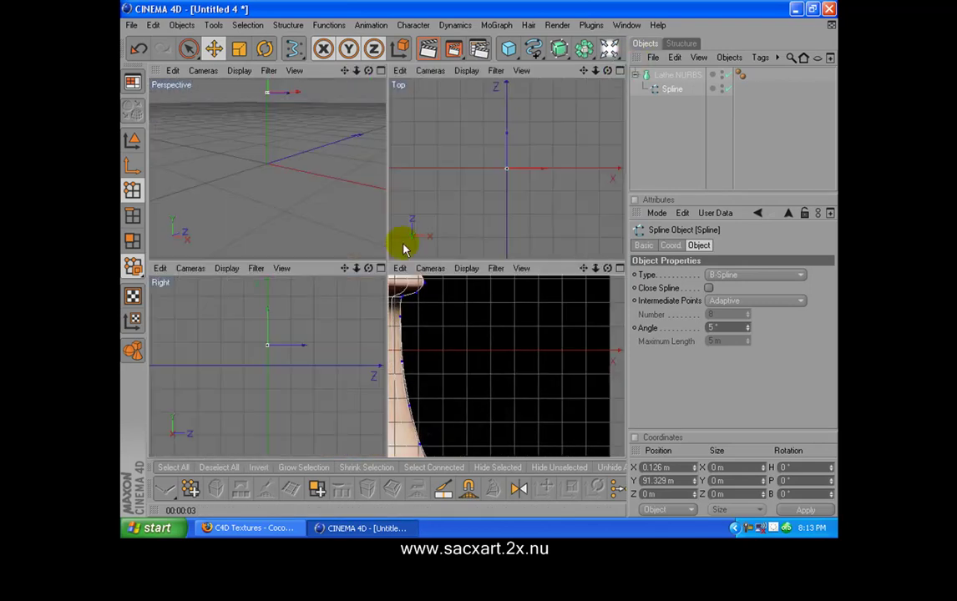
click(380, 71)
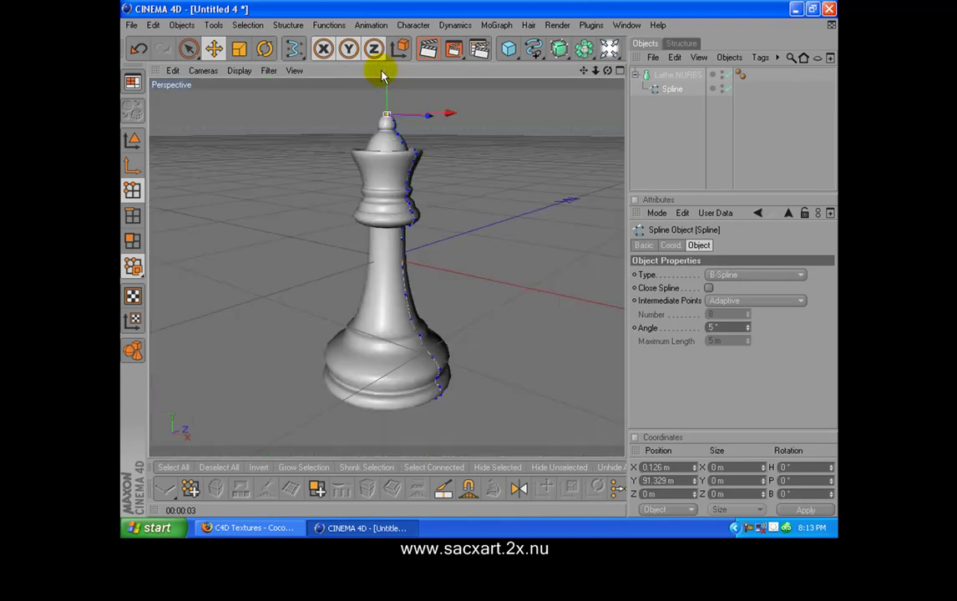
scroll(291, 385, down, 3)
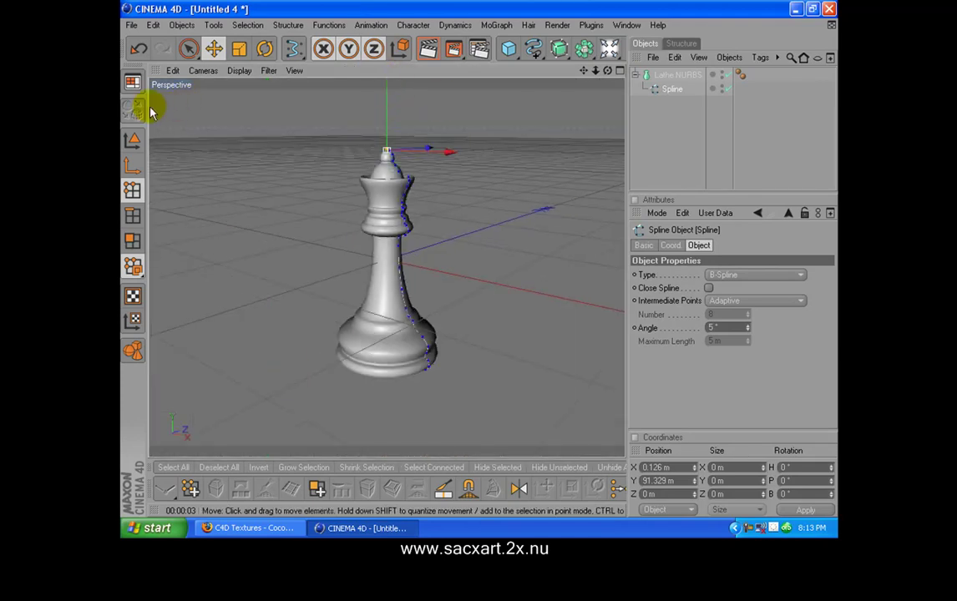
Switch the interface to the Standard layout and deselect the spline's points
click(132, 82)
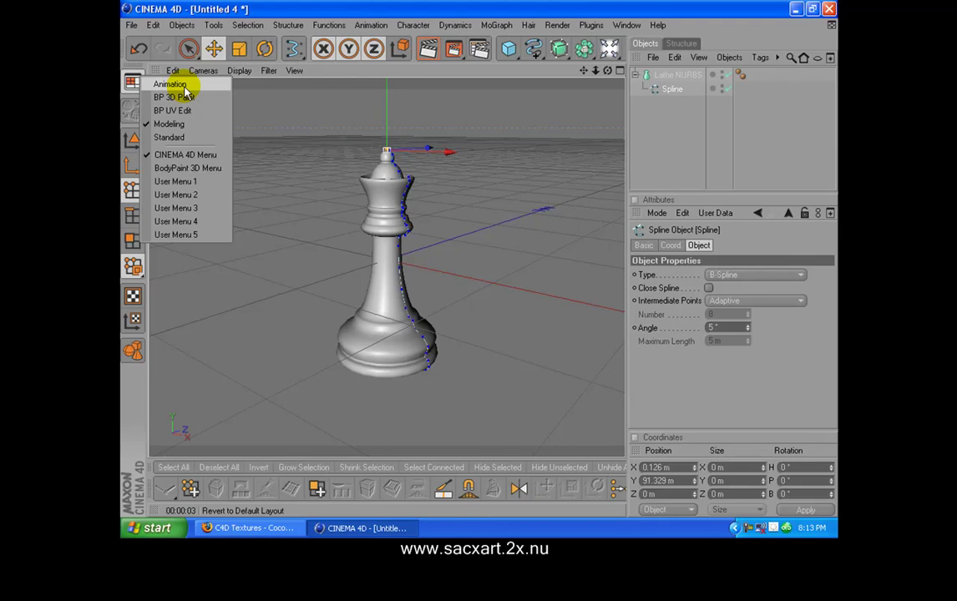
click(170, 138)
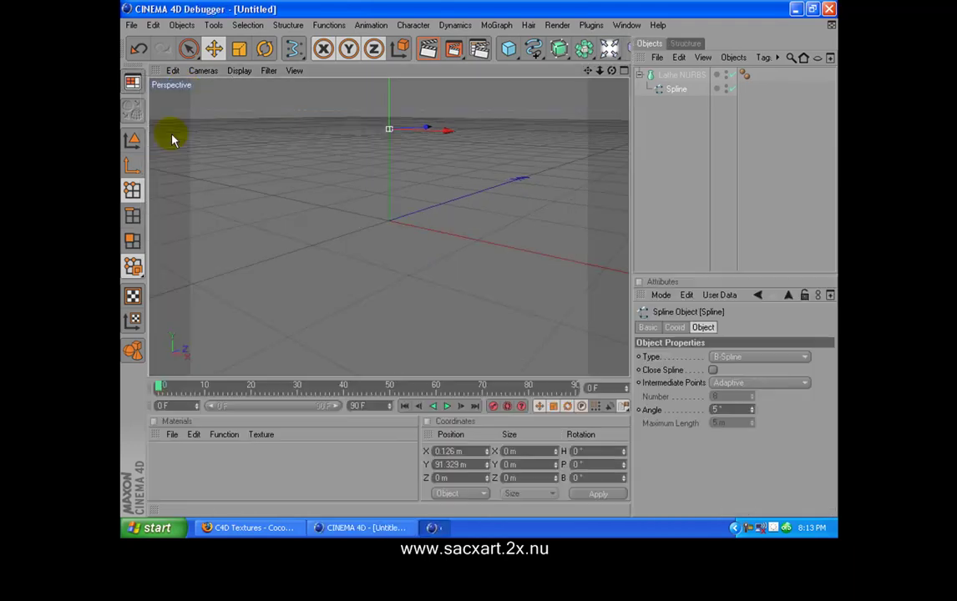
key(ctrl+shift+a)
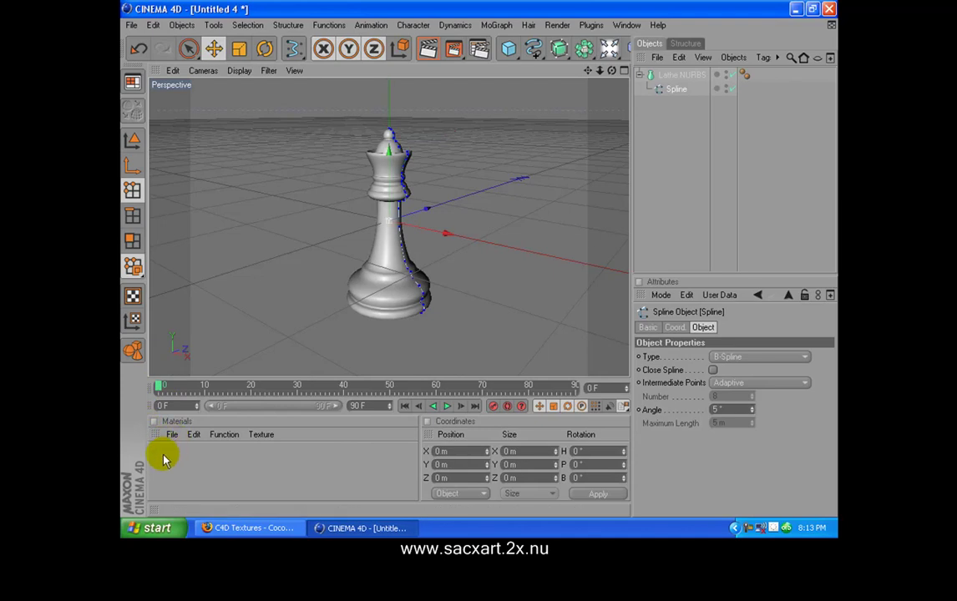
Load the coconut material from the tex folder into the scene's materials
click(172, 434)
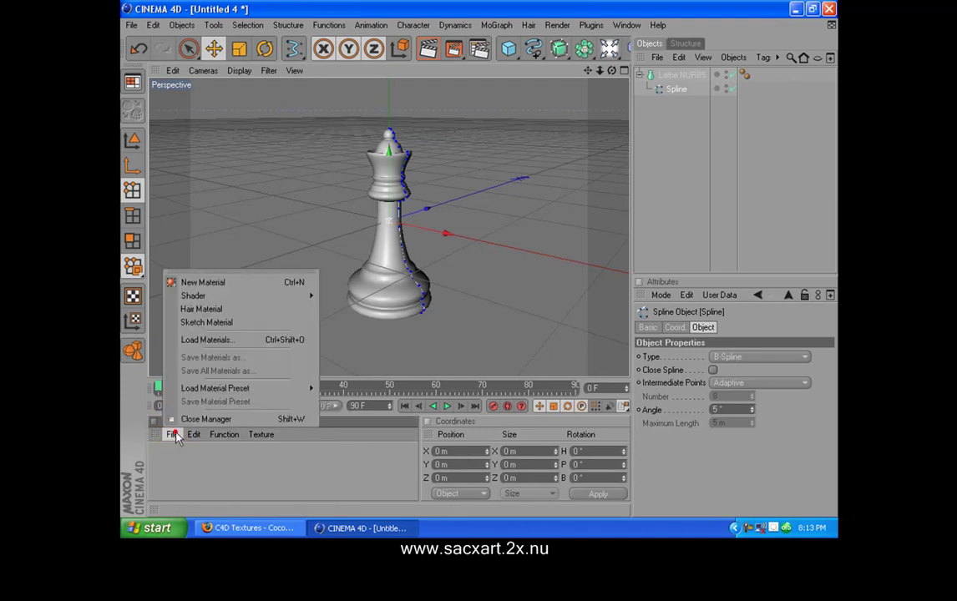
click(218, 339)
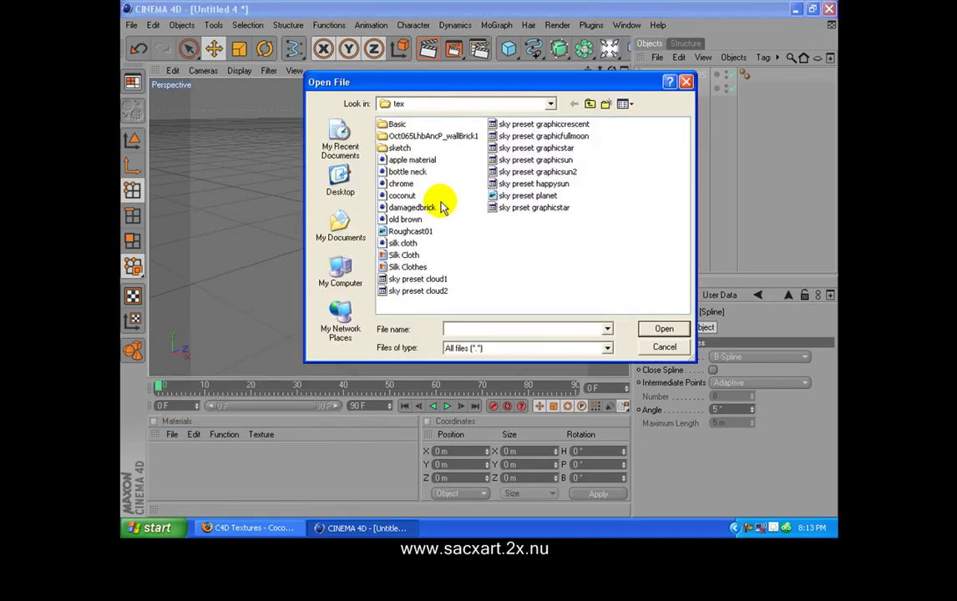
double_click(402, 196)
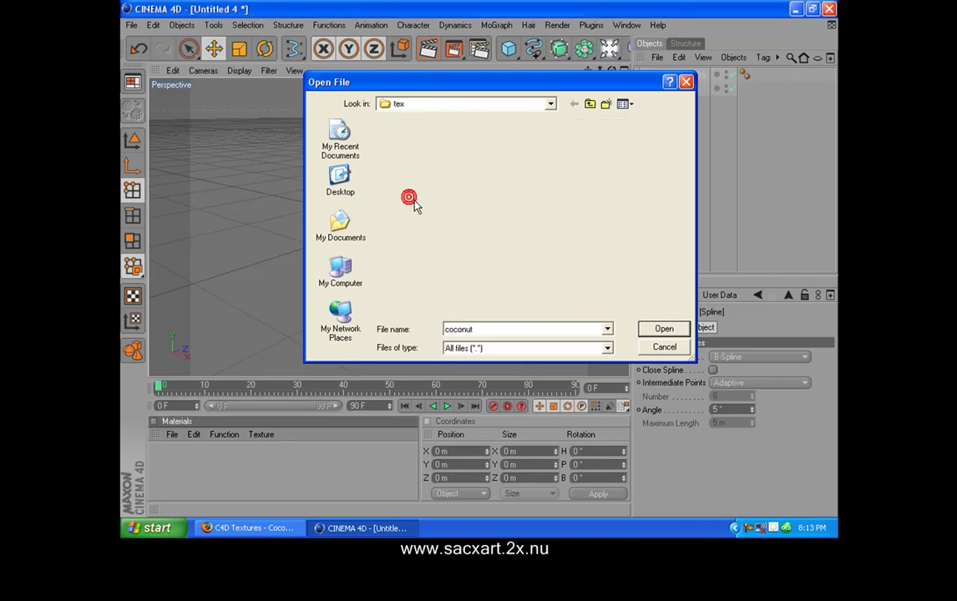
click(664, 328)
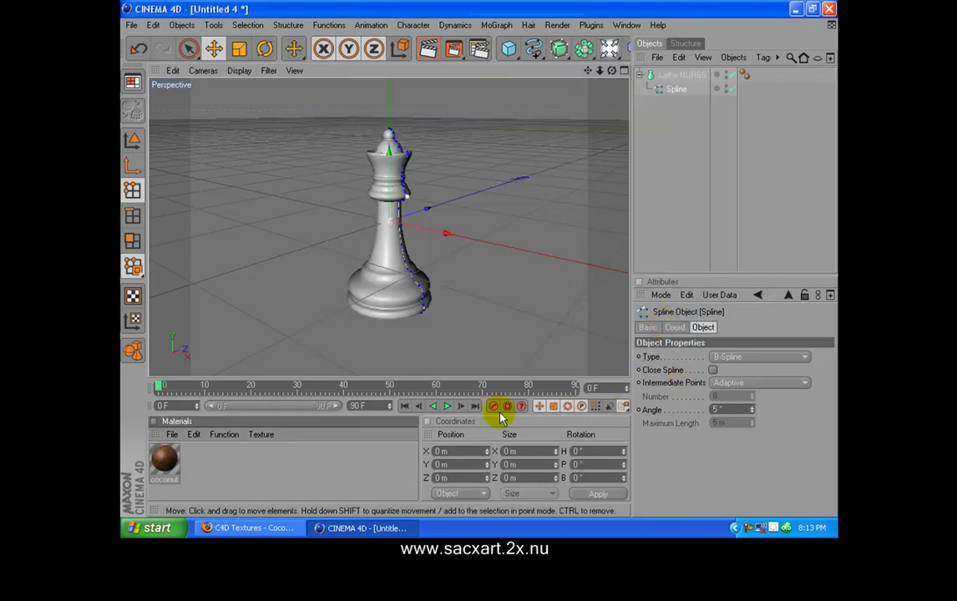
Apply the coconut material to the Lathe NURBS object and render the Perspective view
drag(170, 488, 675, 75)
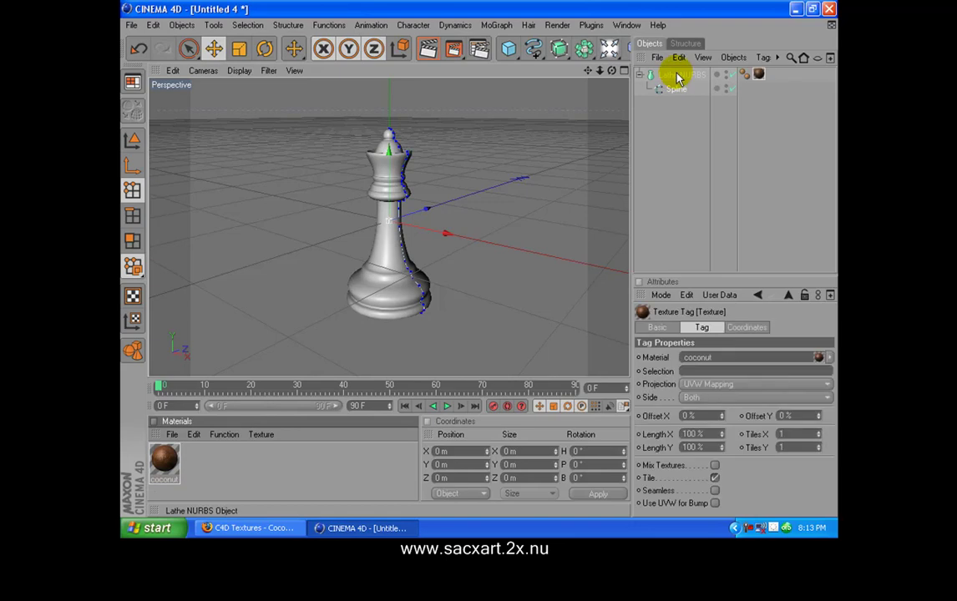
click(428, 51)
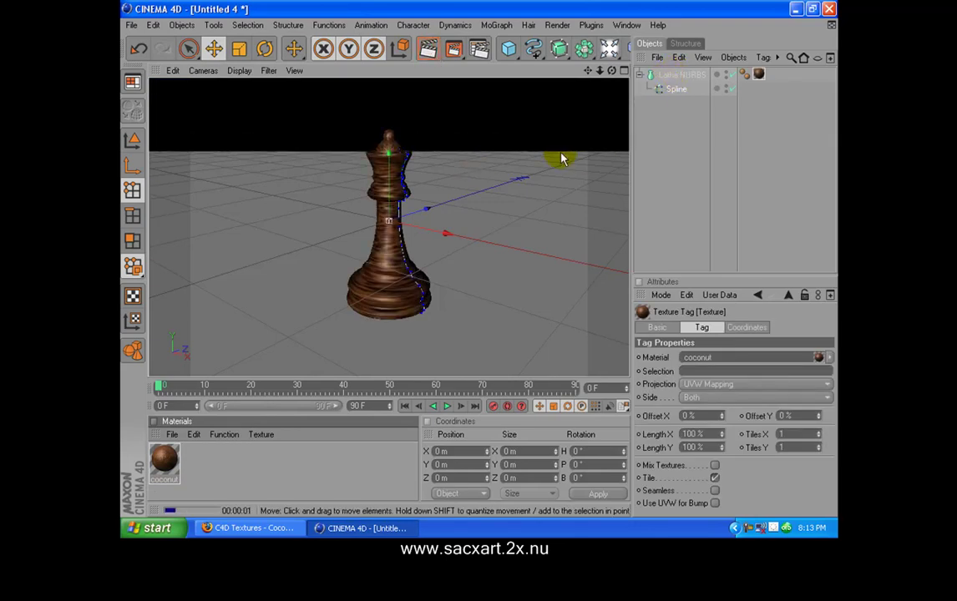